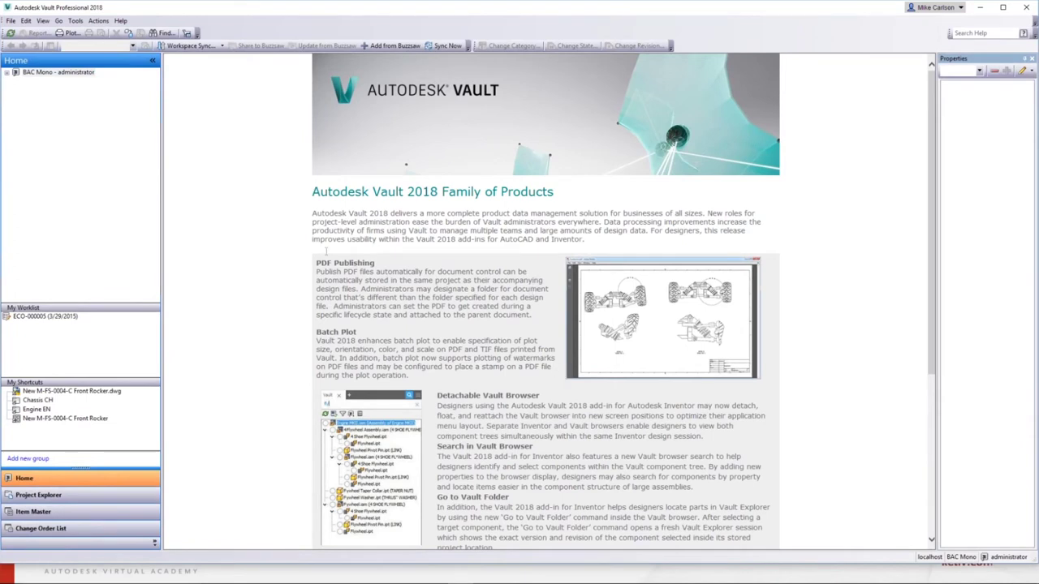
Open the role permissions in the global settings and view those of the Document Consumer role.
left_click(74, 21)
mouse_move(91, 95)
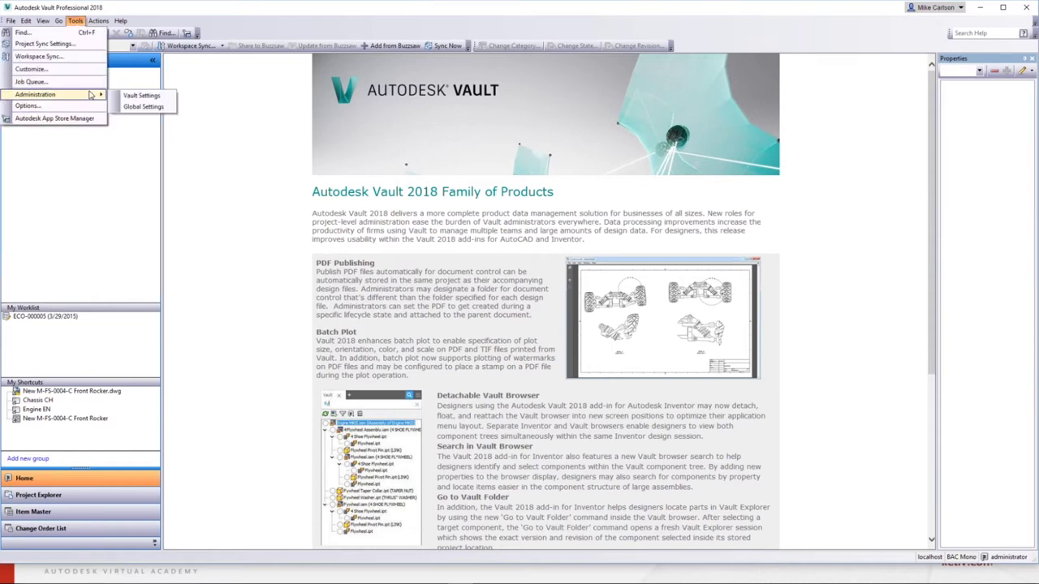
left_click(142, 108)
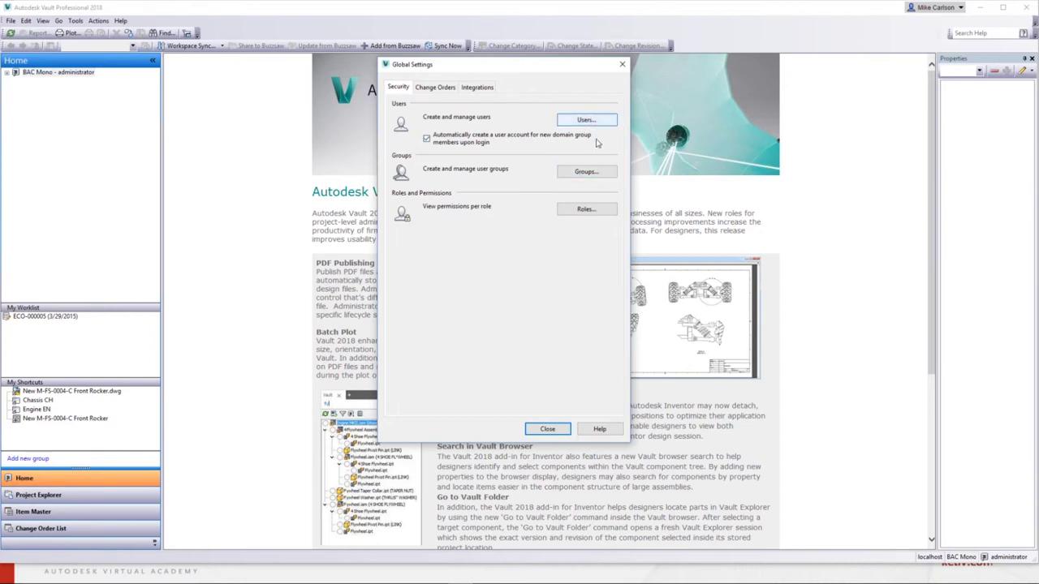
left_click(590, 211)
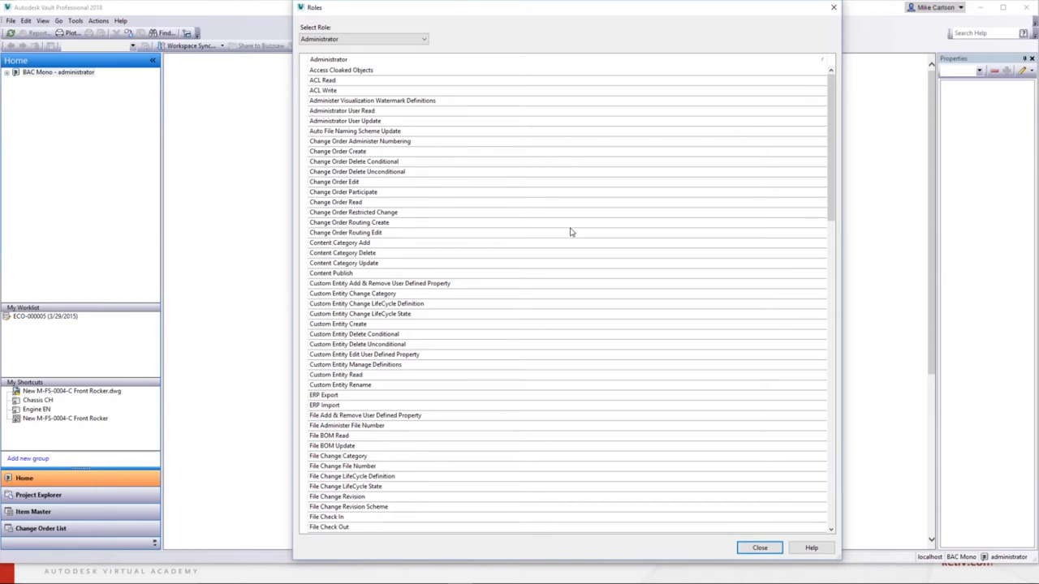
left_click(422, 39)
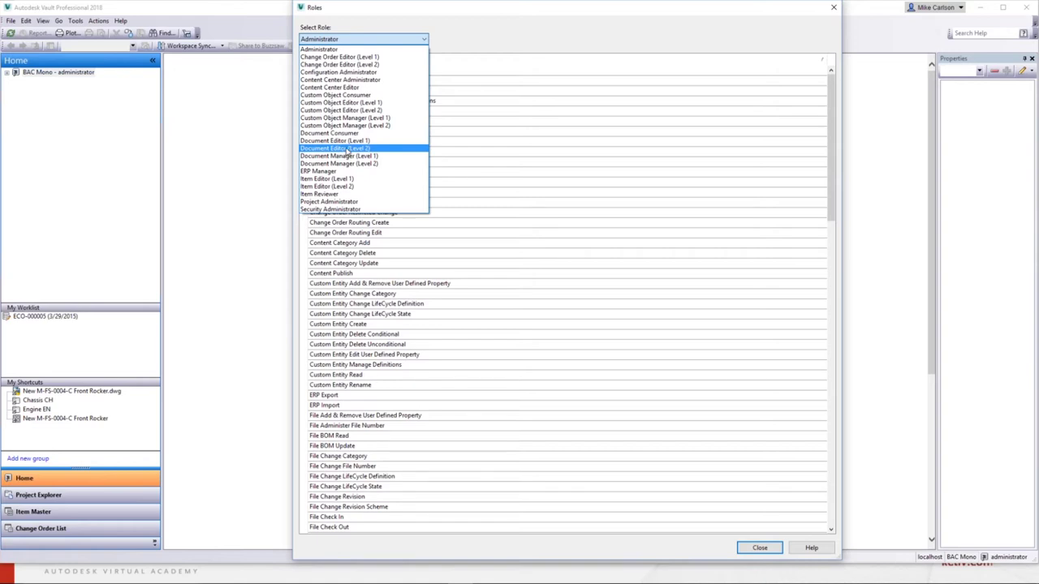
left_click(357, 133)
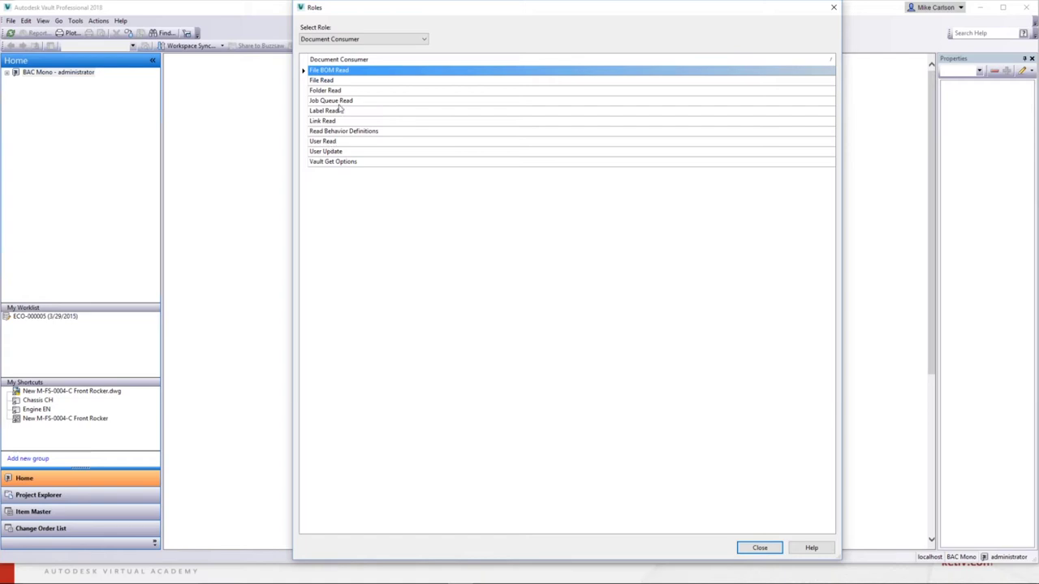
Compare the permissions of the Document Editor (Level 1) and Document Editor (Level 2) roles.
left_click(362, 39)
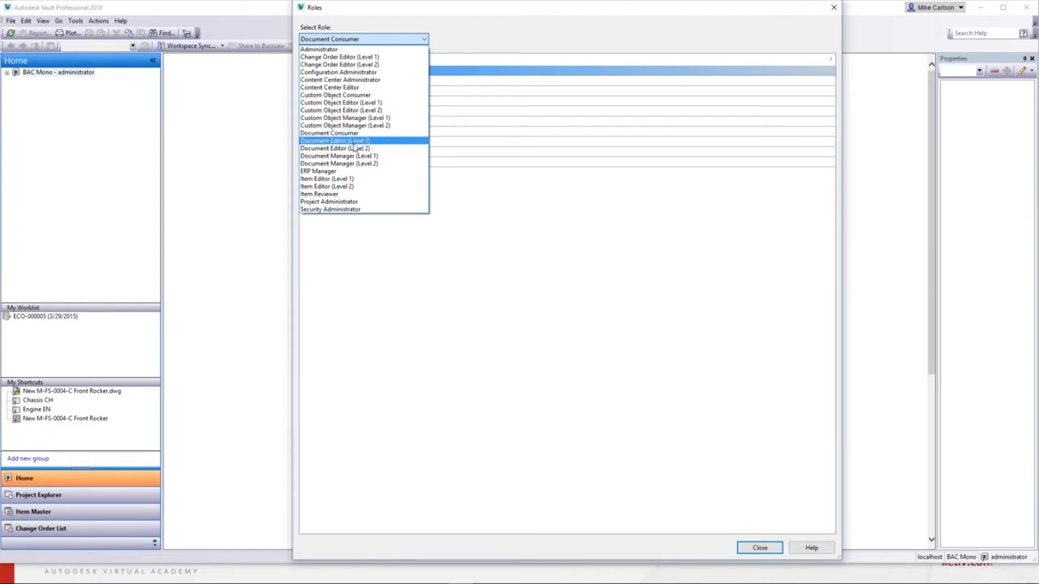
left_click(354, 143)
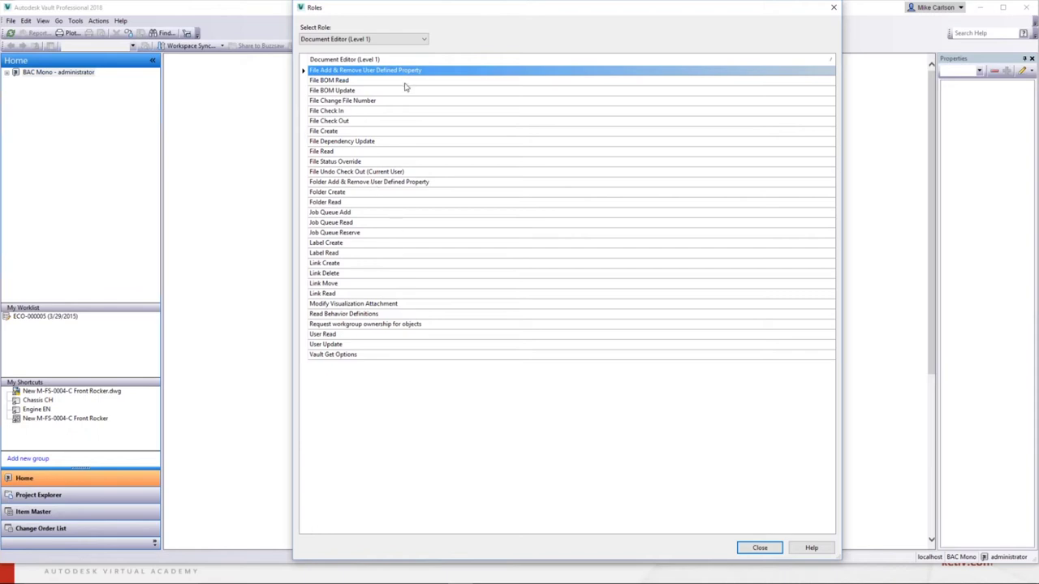
left_click(377, 43)
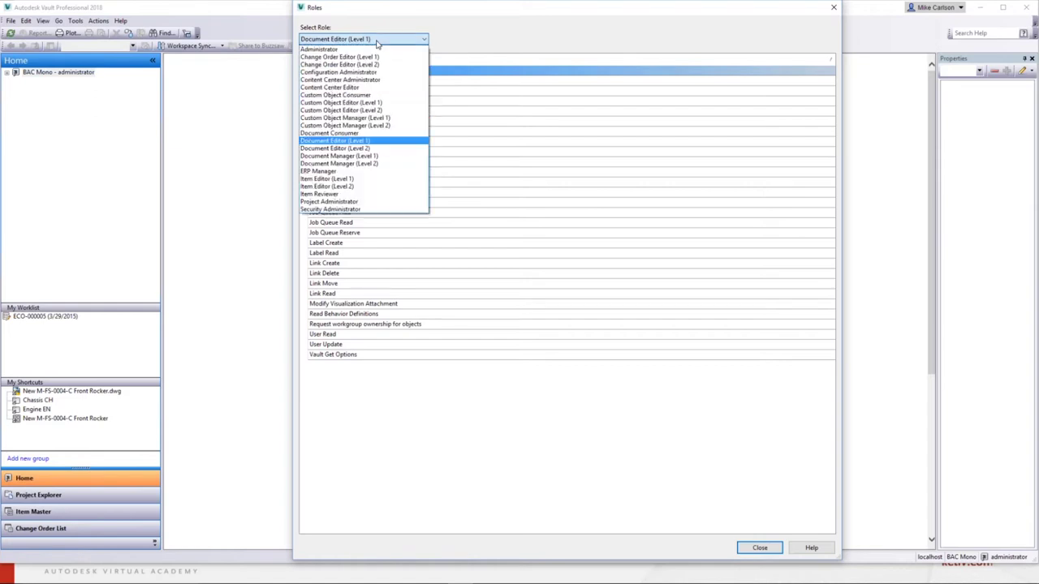
left_click(376, 150)
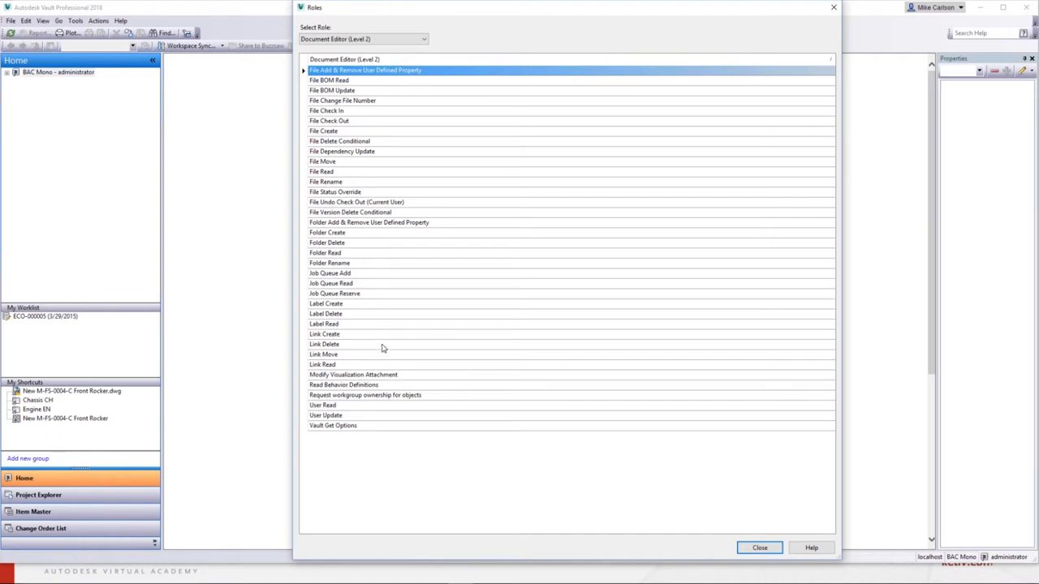
left_click(367, 40)
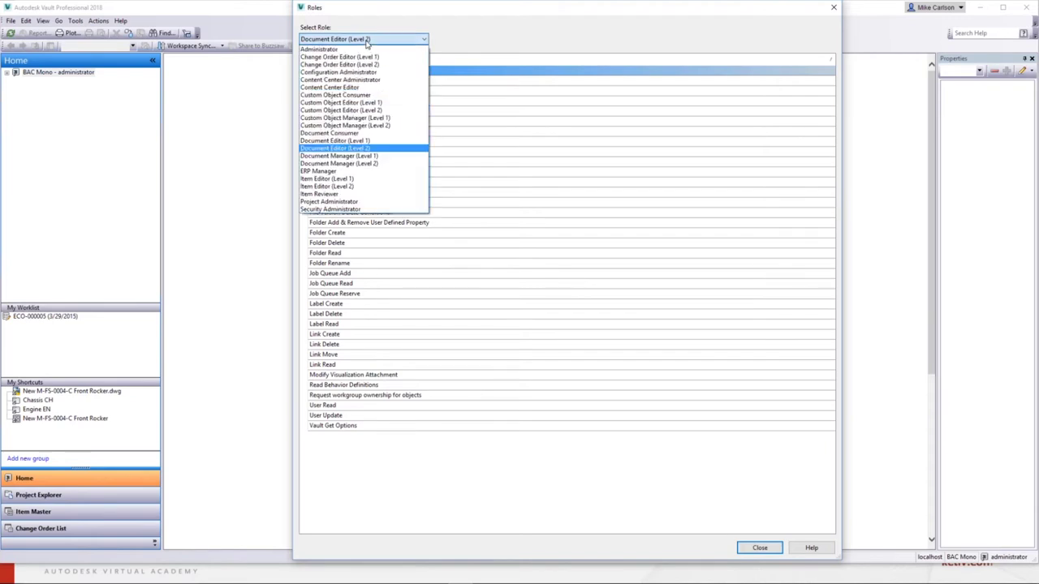
left_click(371, 142)
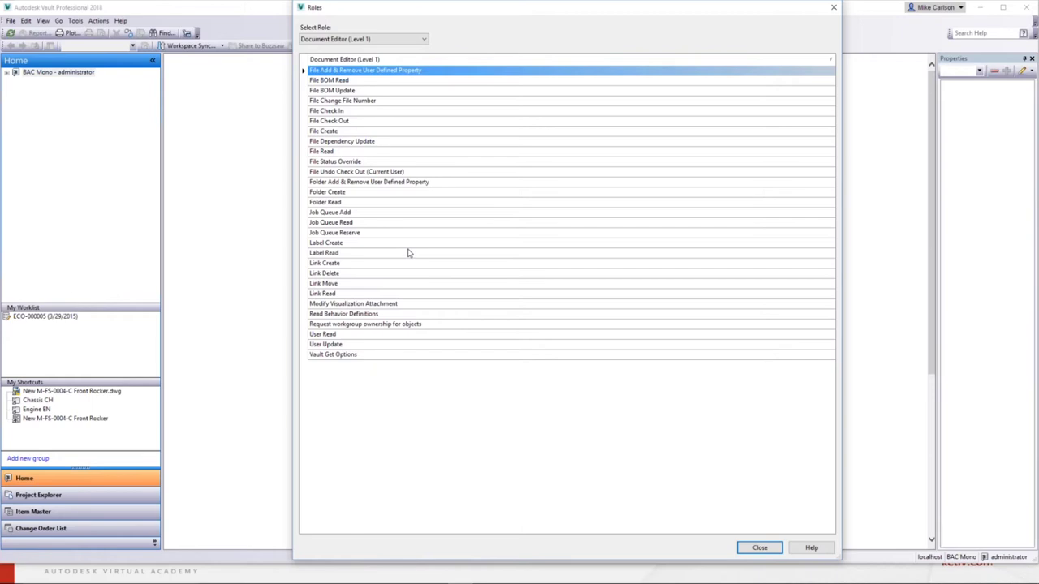
View the permissions of the Document Manager (Level 1), Project Administrator and Security Administrator roles.
left_click(368, 40)
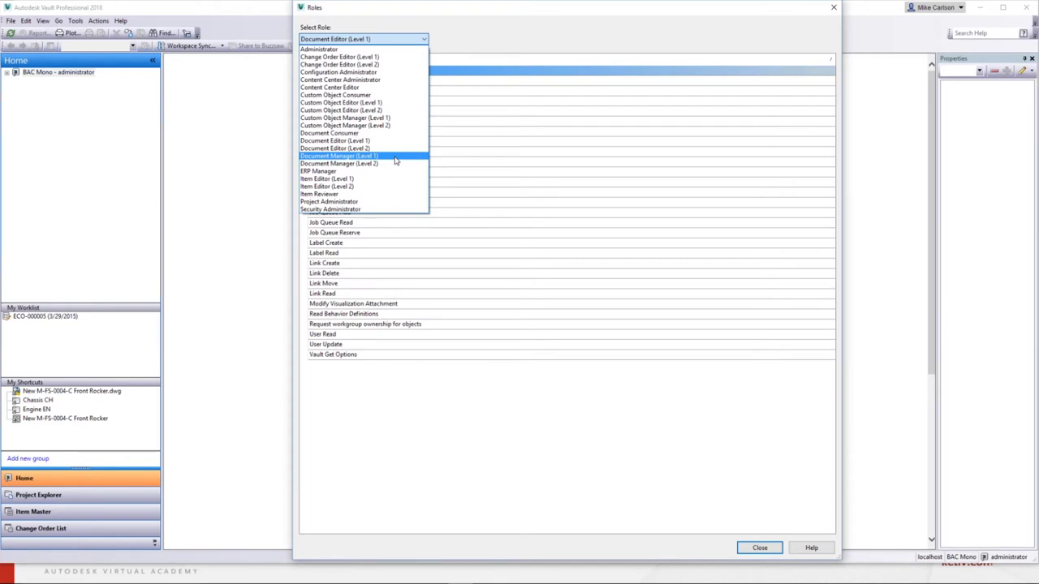
left_click(396, 161)
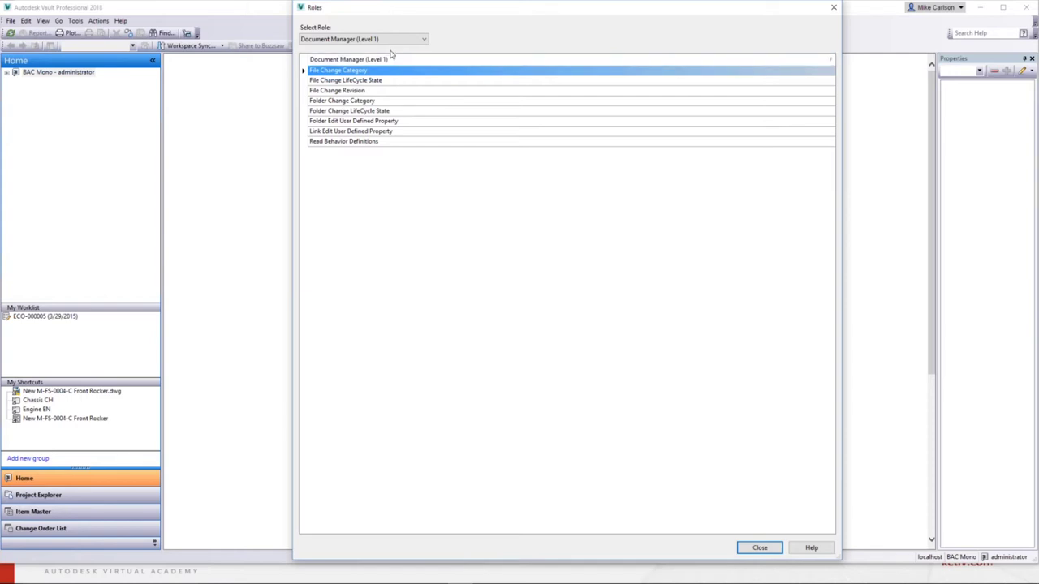
left_click(410, 41)
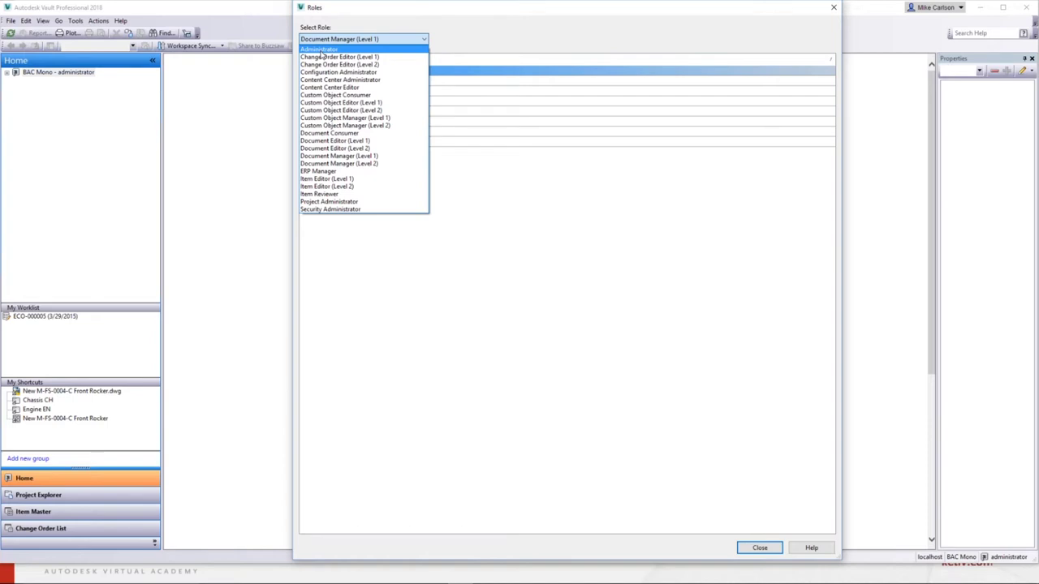
left_click(341, 203)
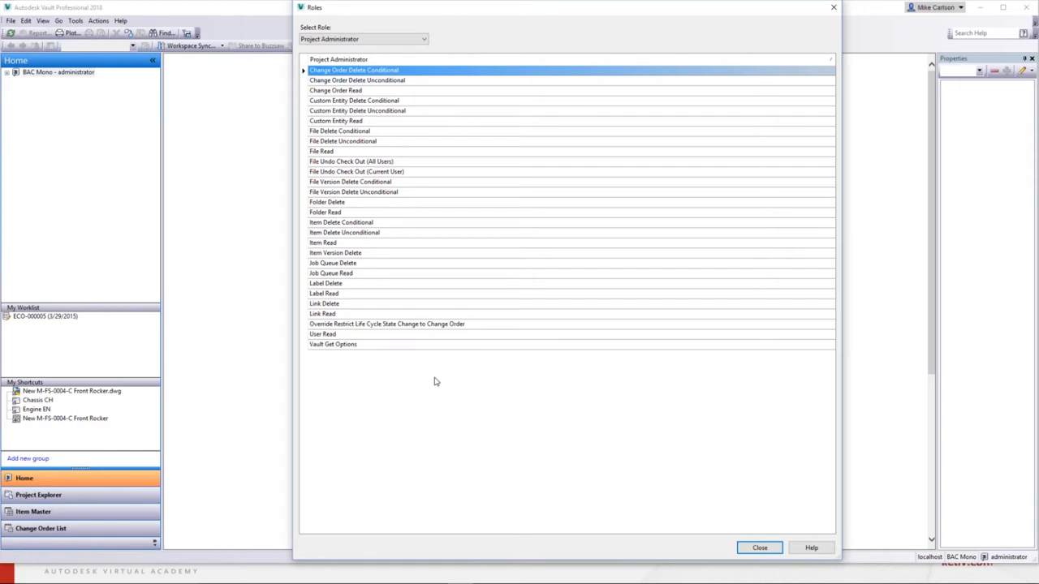
left_click(422, 40)
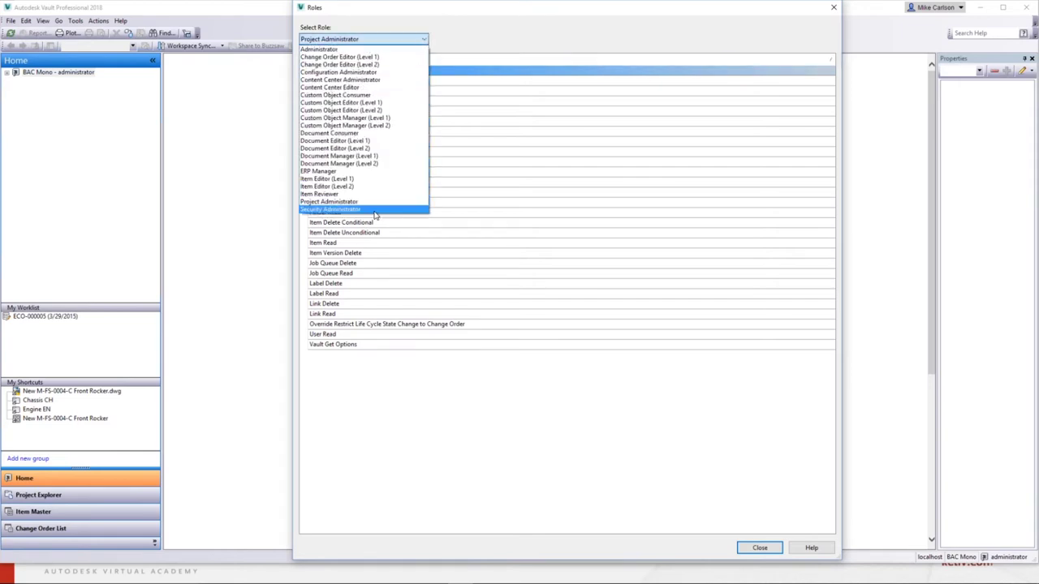
left_click(376, 213)
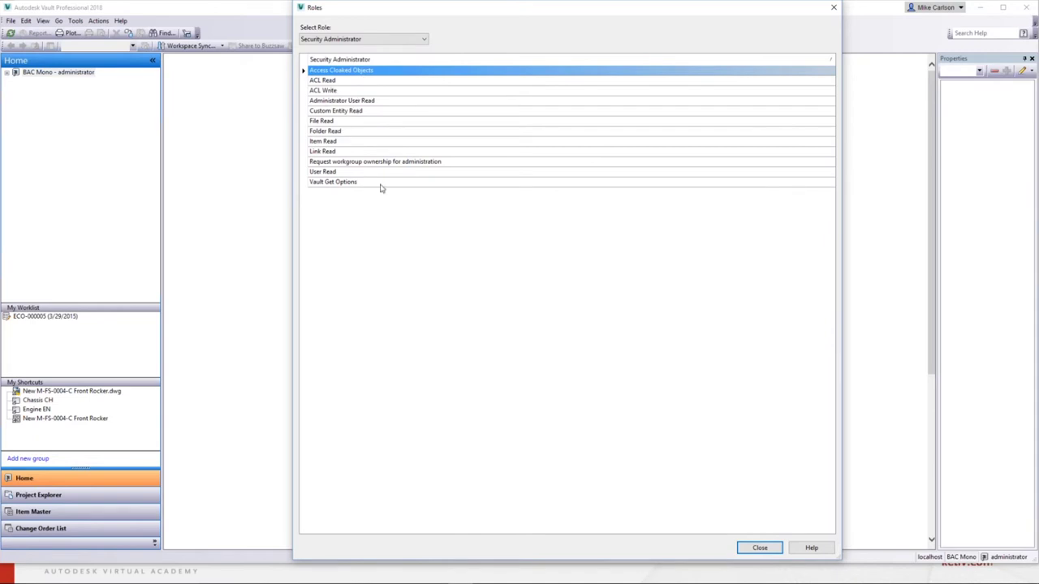
Review the Administrator role's permissions through to the end of the list and return to its start.
left_click(363, 39)
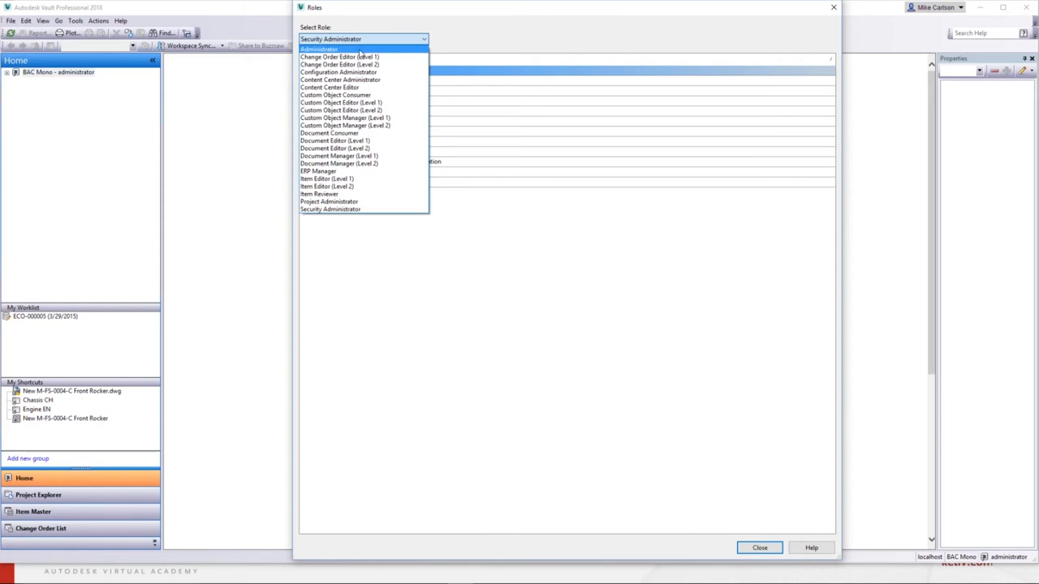
left_click(361, 49)
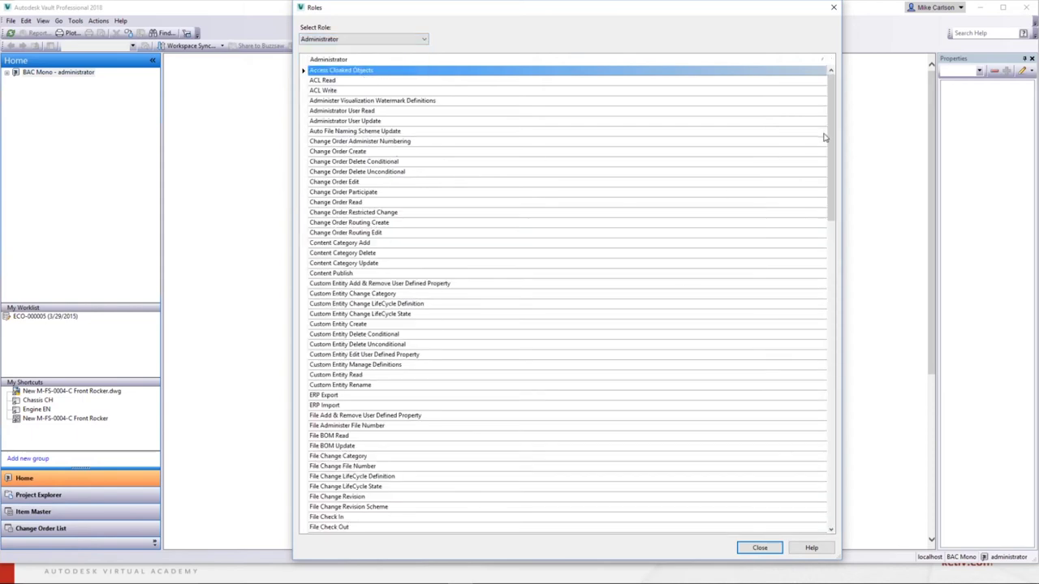
left_click_drag(831, 138, 888, 467)
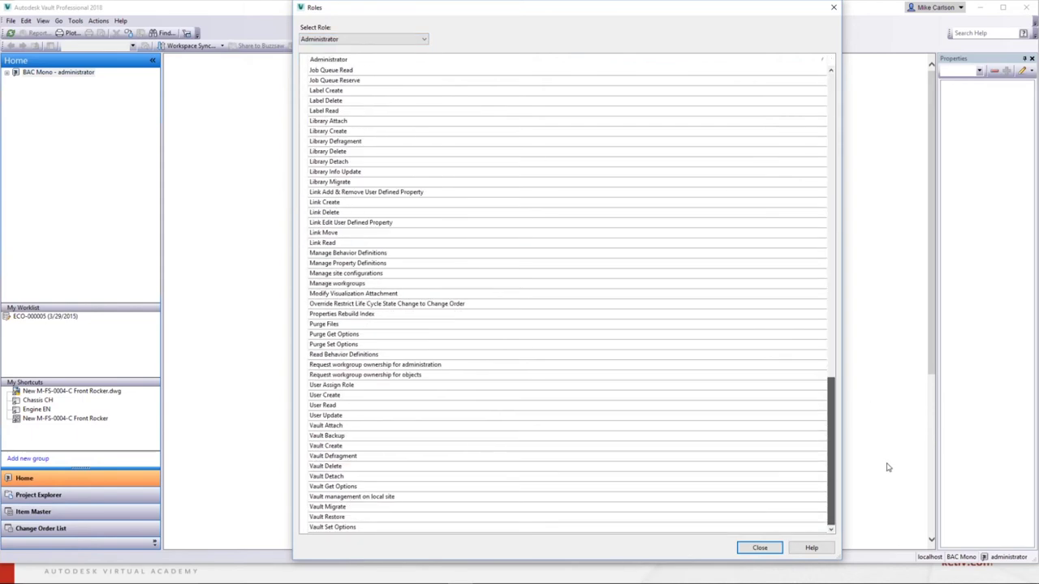
key("Home")
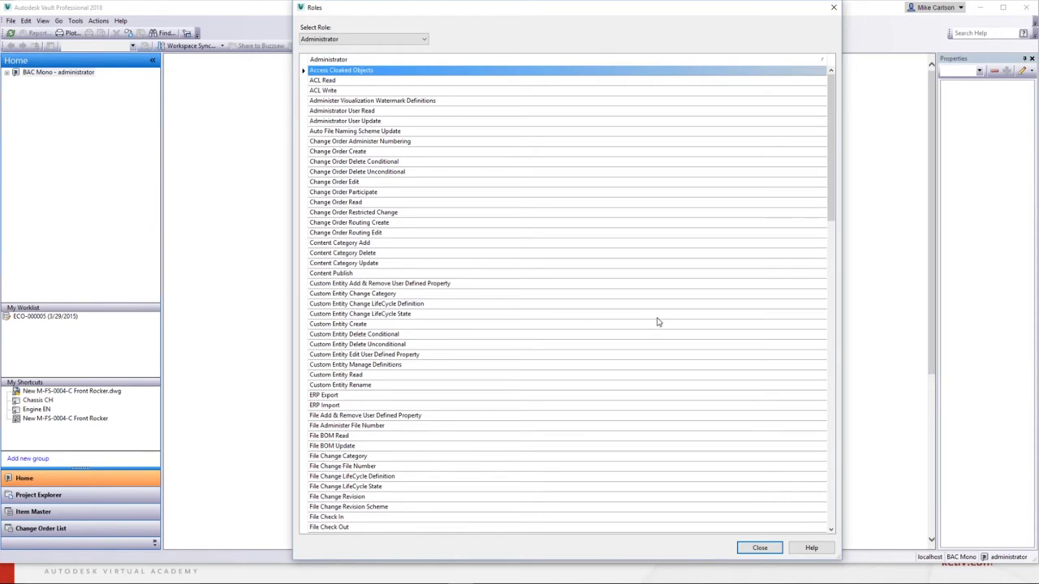
Look over the available roles without switching from Administrator, and close the role permissions and global settings.
left_click(385, 40)
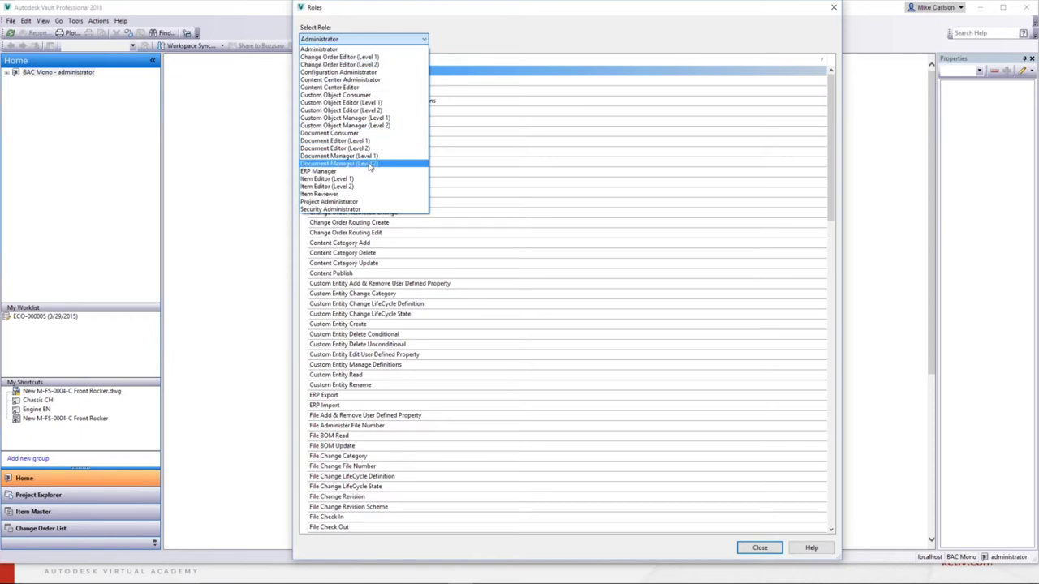
left_click(567, 24)
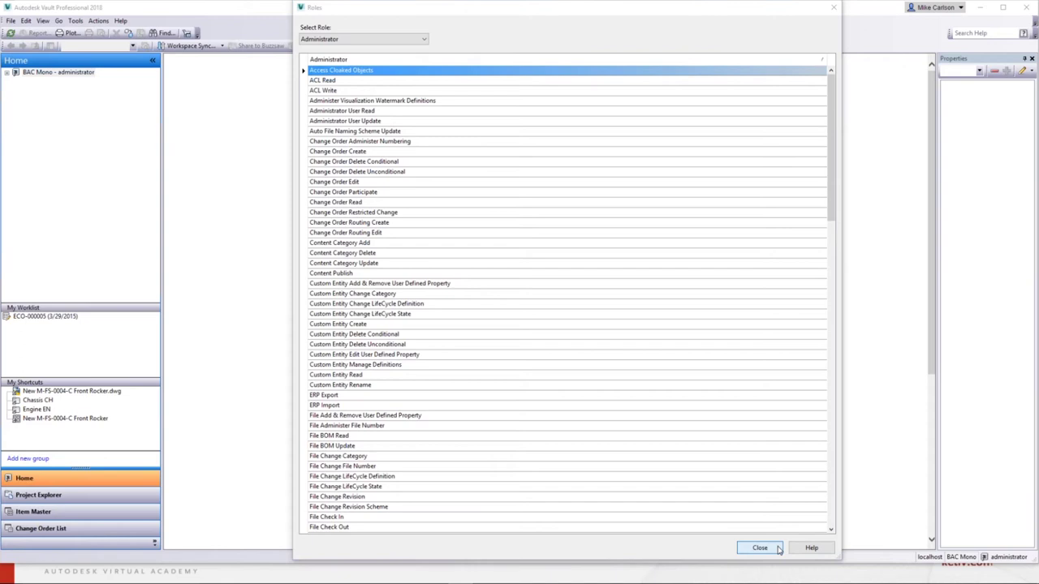
left_click(776, 549)
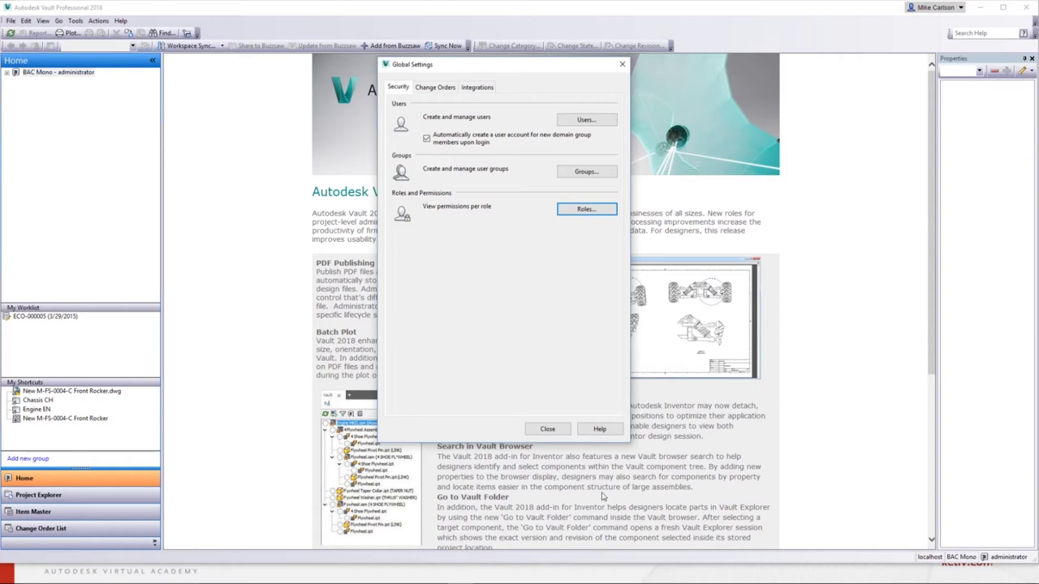
left_click(566, 429)
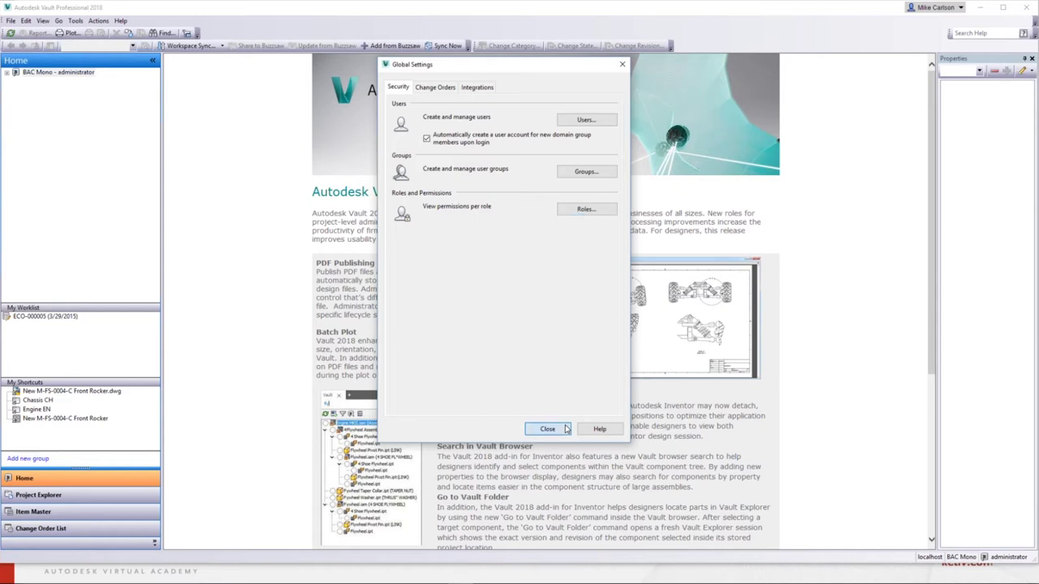
View the behavior options in the vault settings, including lifecycles, categories and properties, and close the settings.
left_click(80, 22)
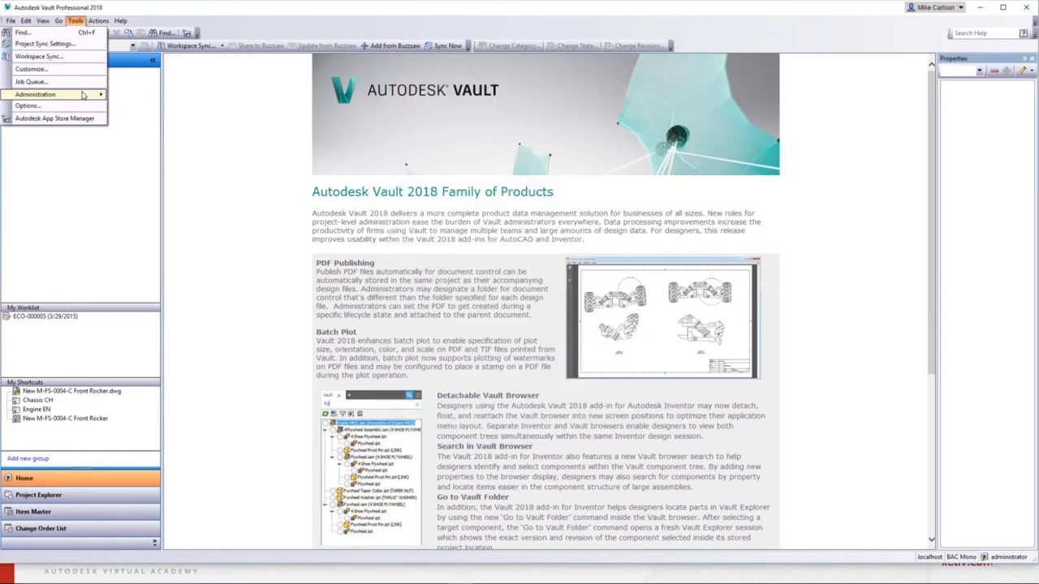
mouse_move(82, 95)
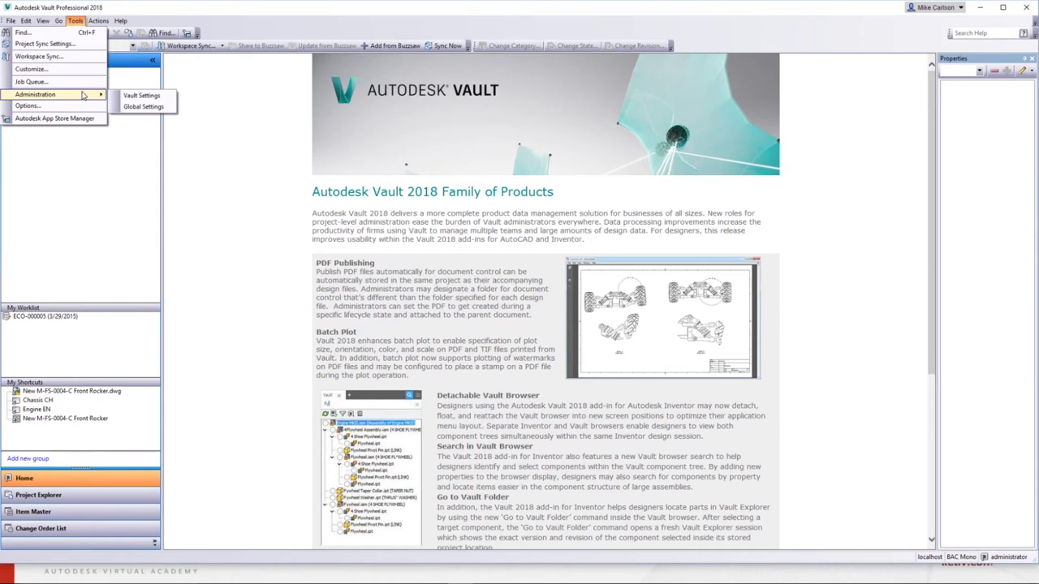
left_click(139, 96)
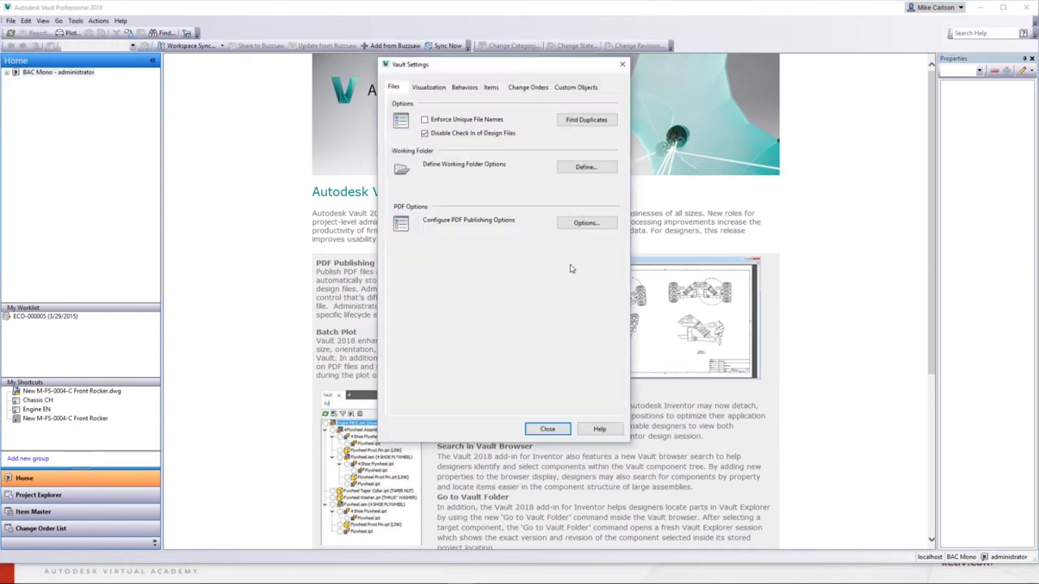
left_click(463, 88)
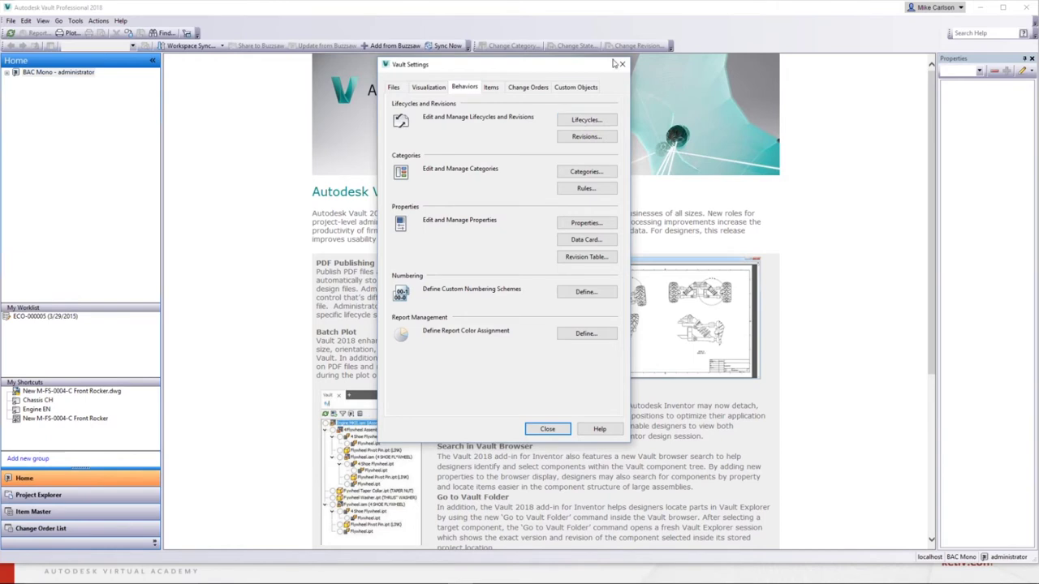
left_click(547, 428)
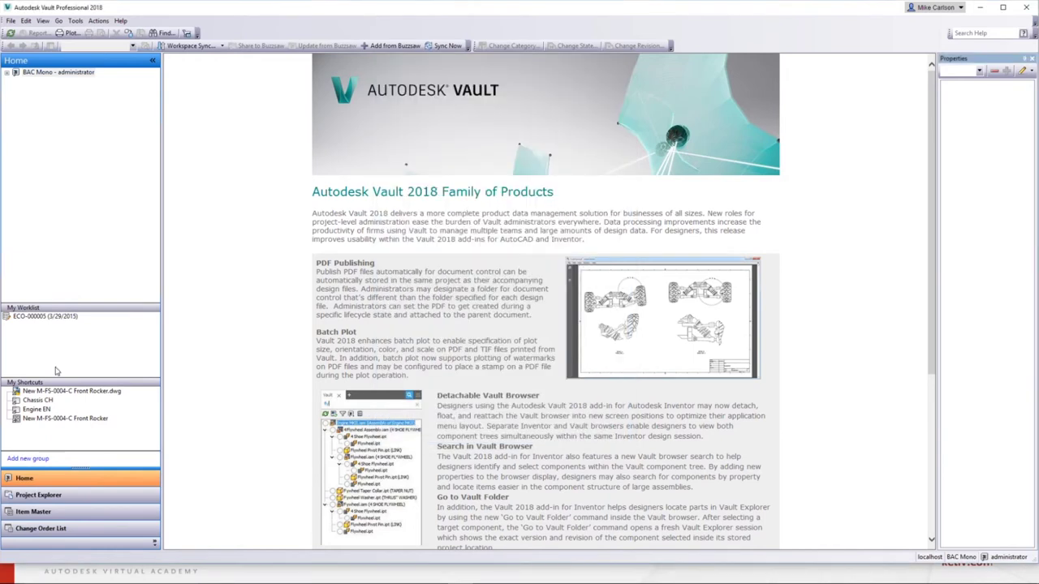
Open the Item Master of the BAC Mono vault and enlarge the item list area.
left_click(10, 74)
left_click(26, 91)
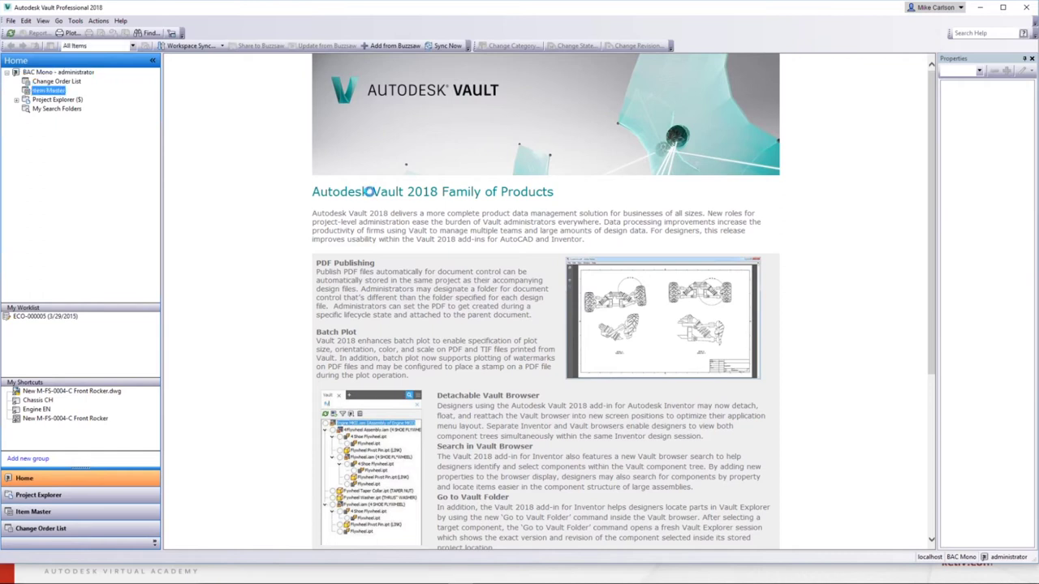
left_click_drag(436, 182, 436, 348)
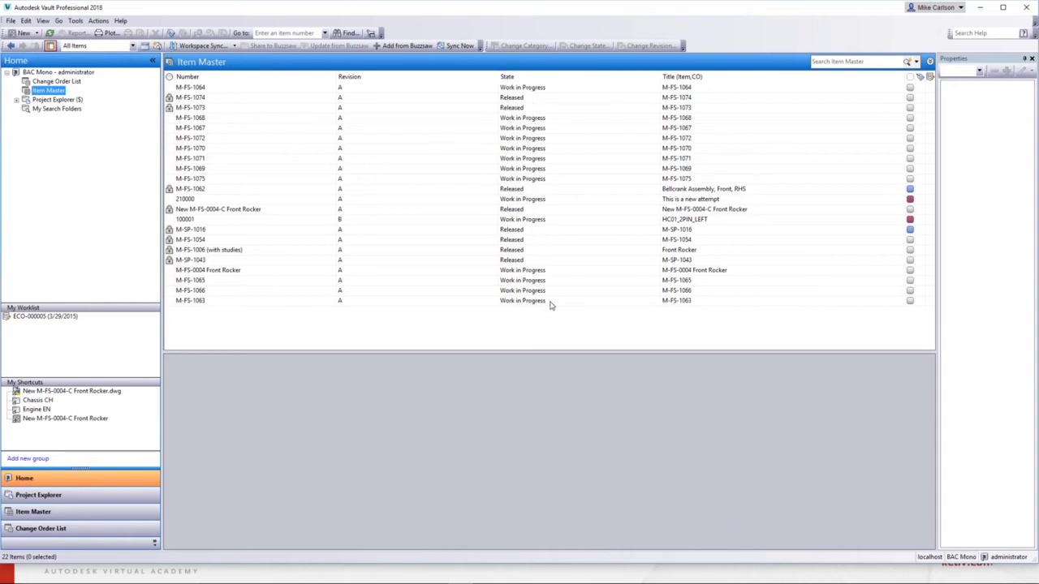
Change the lifecycle state of item M-FS-1074 and its parent to Work in Progress with the comment "Available for editing".
left_click(548, 88)
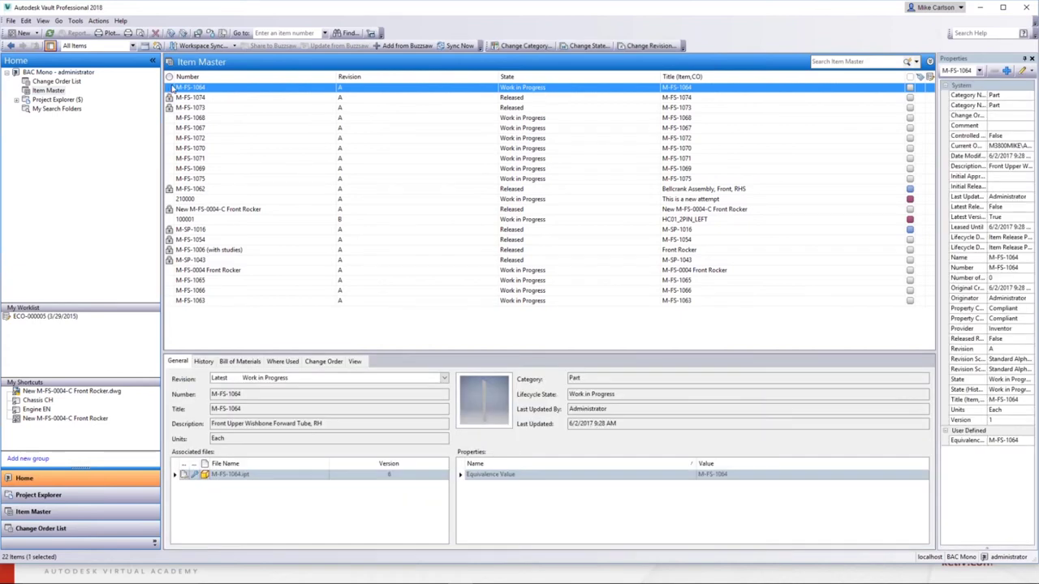
left_click(495, 98)
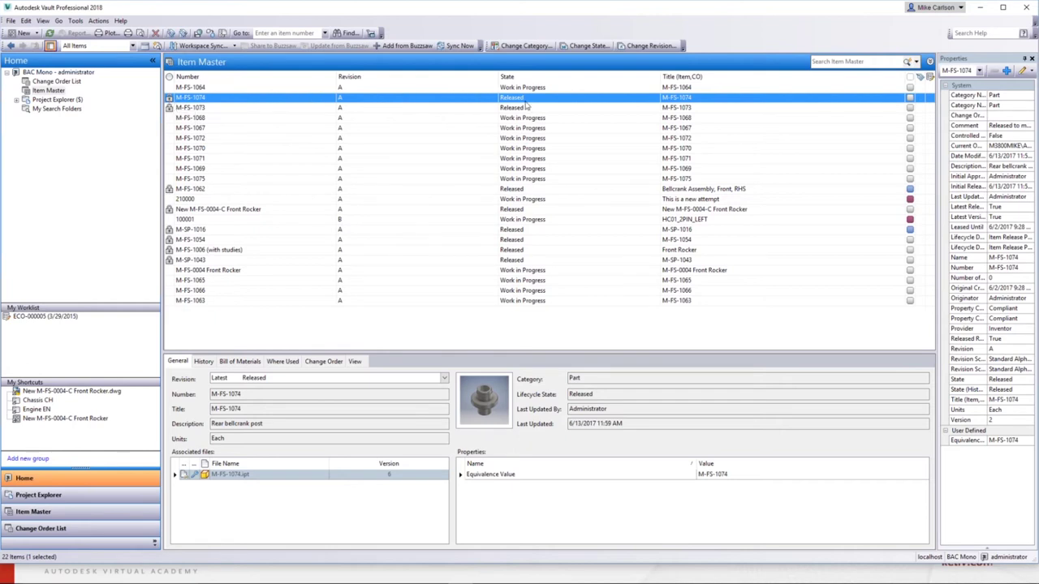
left_click(597, 45)
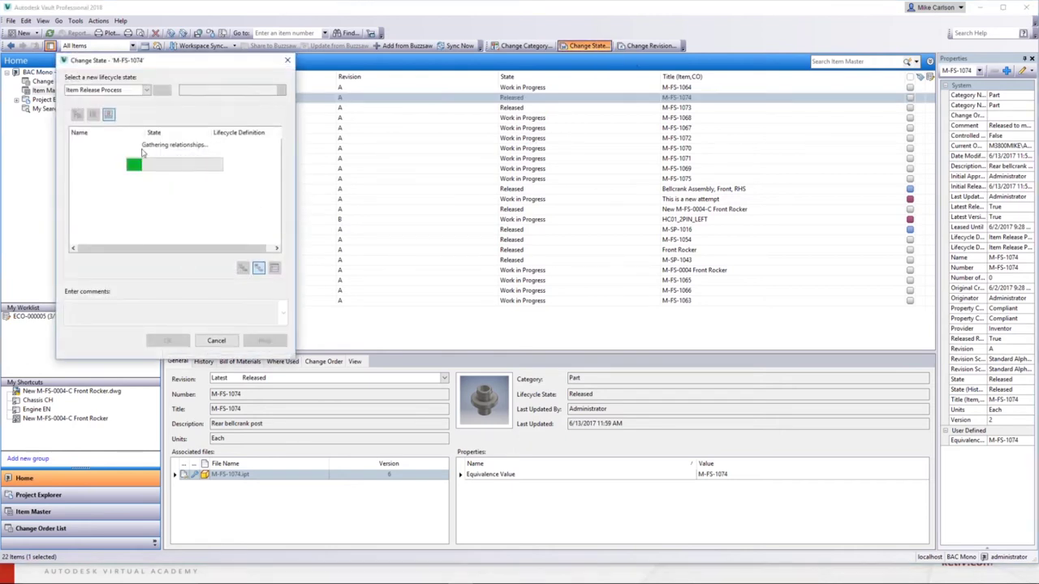
left_click(230, 90)
left_click(199, 103)
left_click(174, 312)
type("Available for editing")
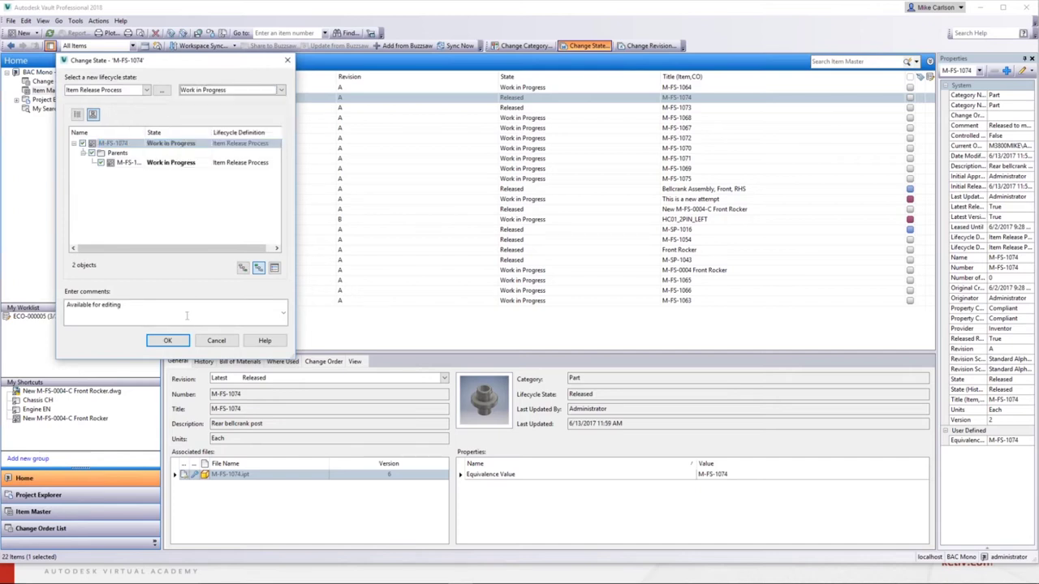
left_click(167, 340)
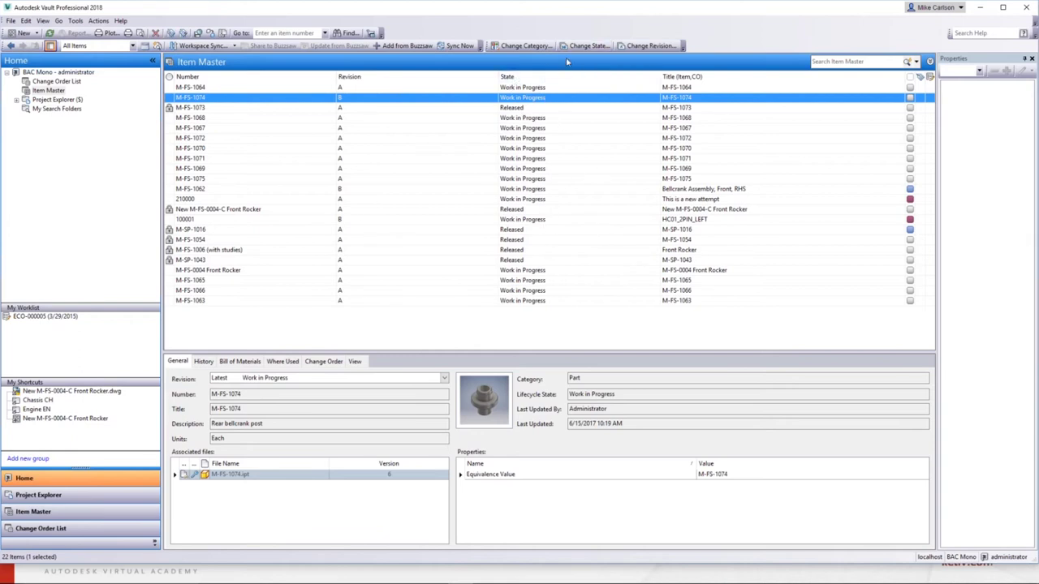
Open the lifecycle definitions from the vault's behavior settings and look through the list of definitions.
left_click(75, 21)
mouse_move(101, 96)
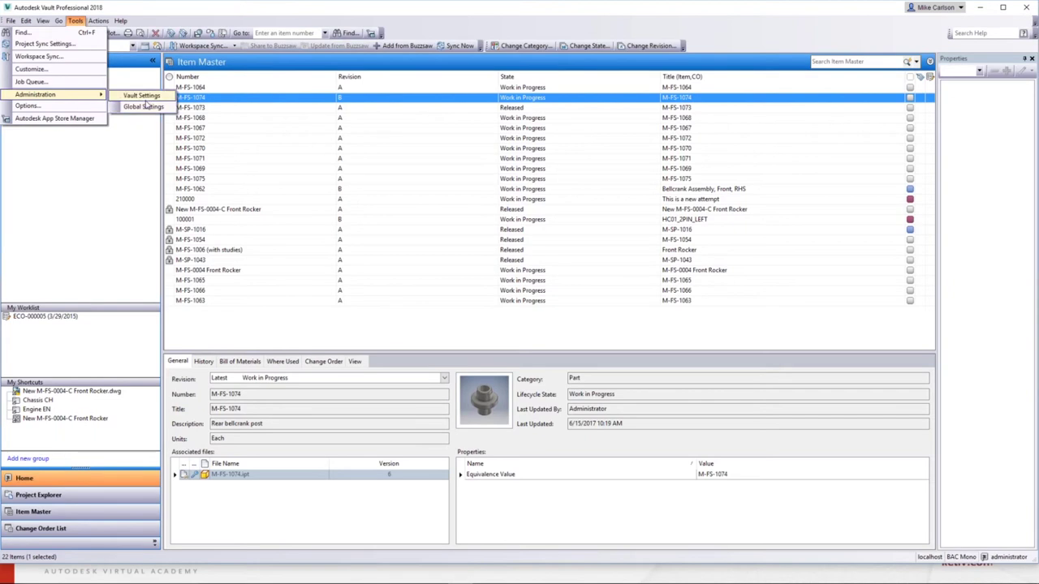
left_click(144, 96)
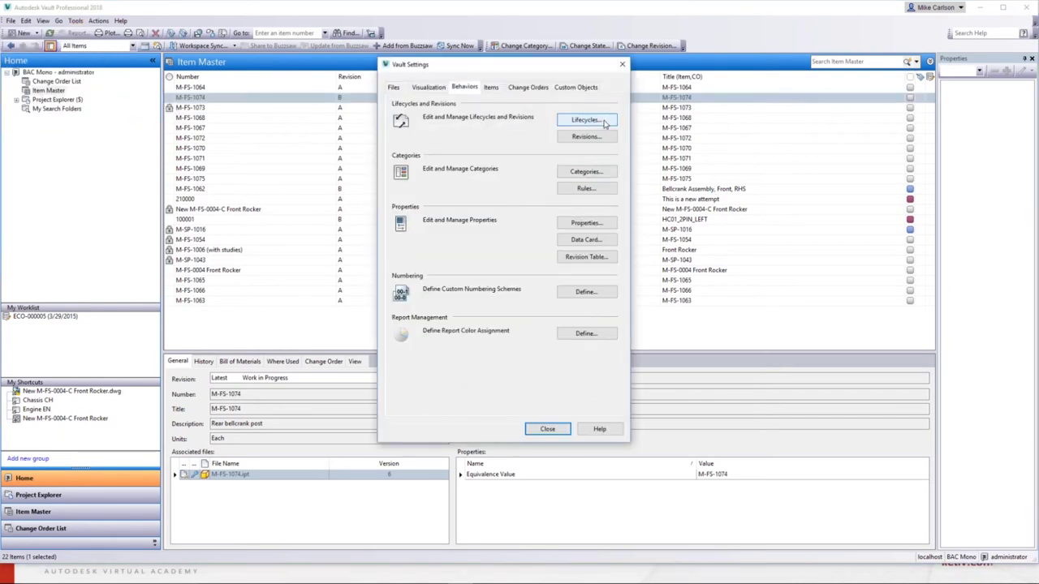
left_click(578, 121)
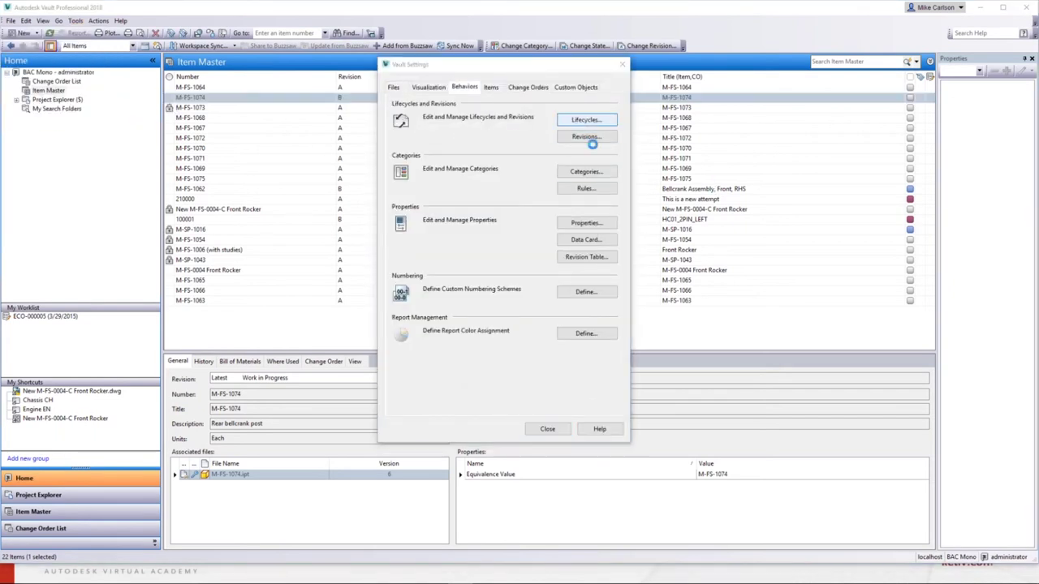
left_click_drag(821, 166, 824, 186)
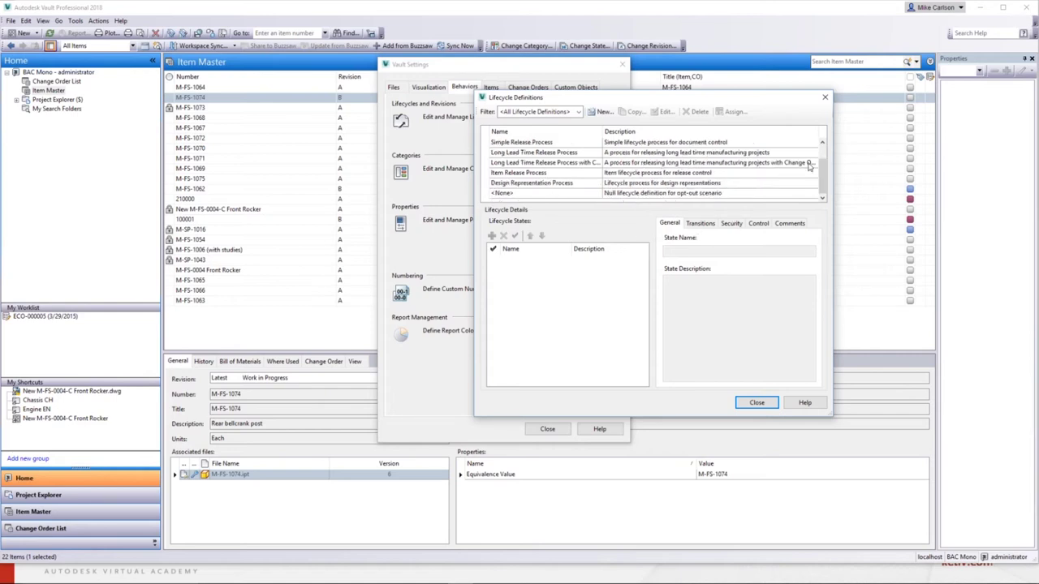
left_click_drag(823, 173, 822, 156)
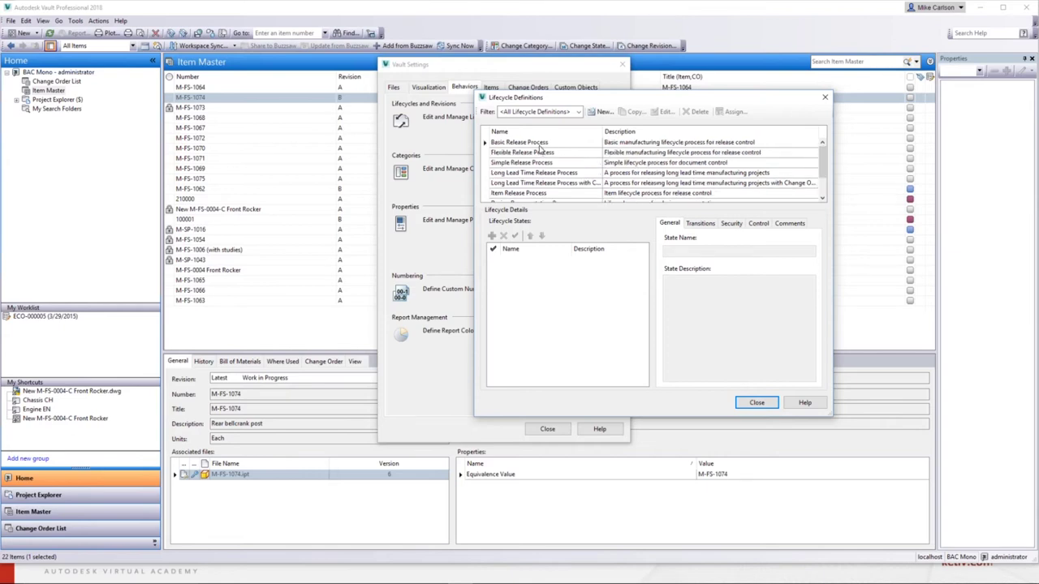
Compare the lifecycle states of the Basic Release, both Long Lead Time Release and Item Release Process definitions.
left_click(540, 145)
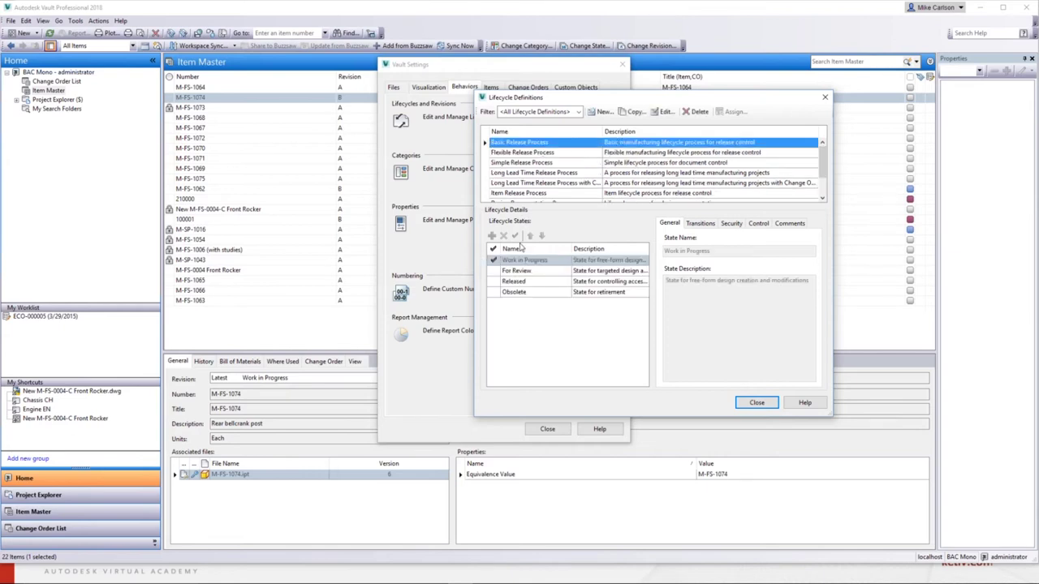
left_click(544, 184)
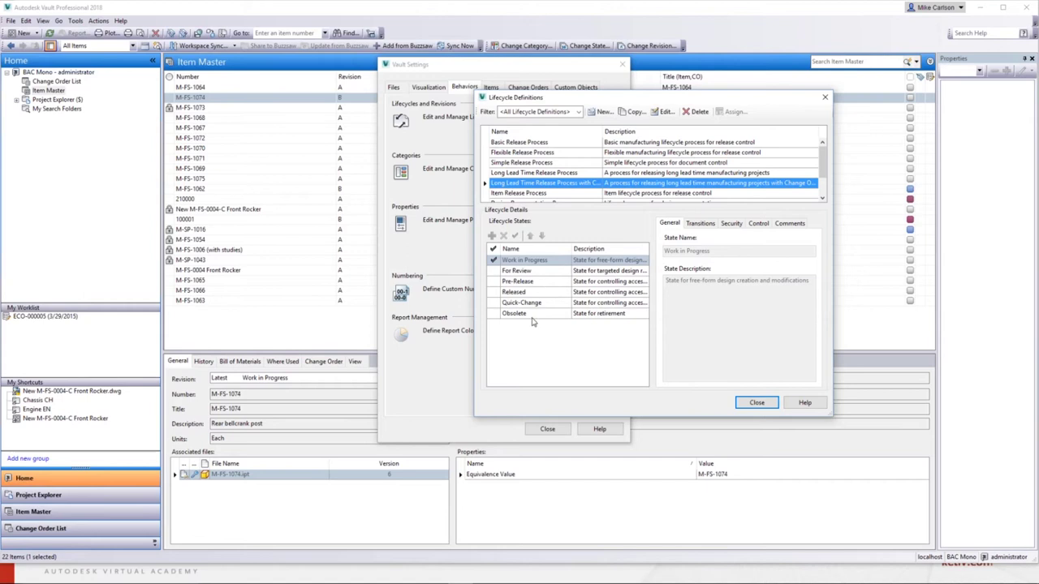
left_click(552, 173)
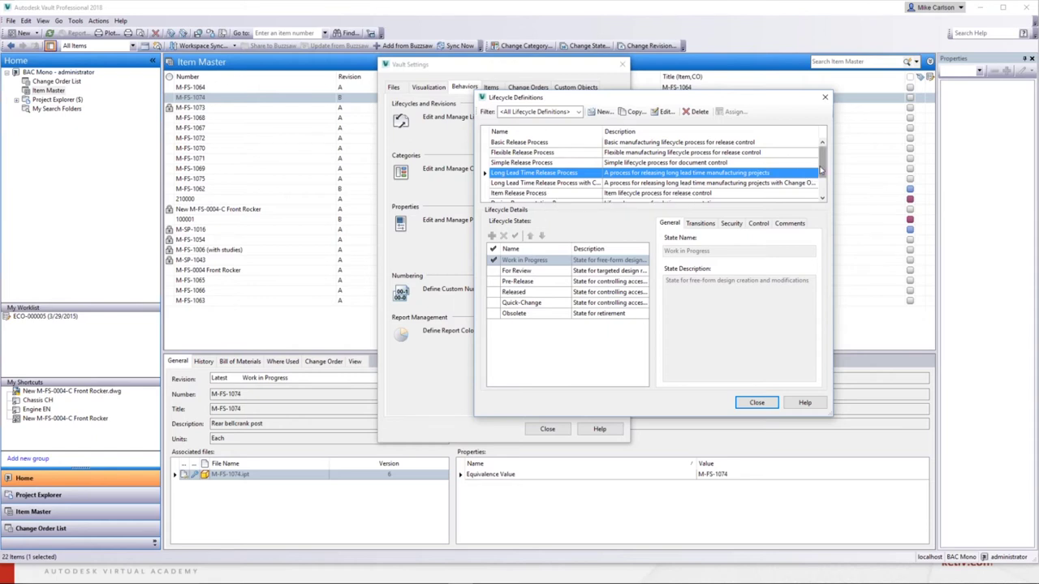
left_click_drag(823, 170, 822, 185)
left_click(512, 173)
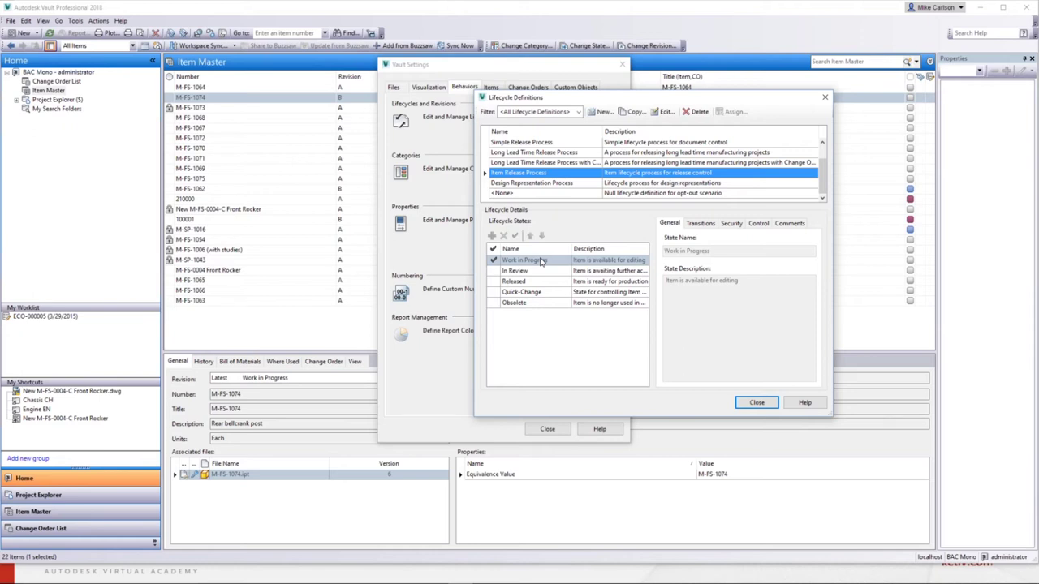
Open the Item Release Process definition for editing, enlarge its window and show the security of the Work in Progress state.
left_click(664, 112)
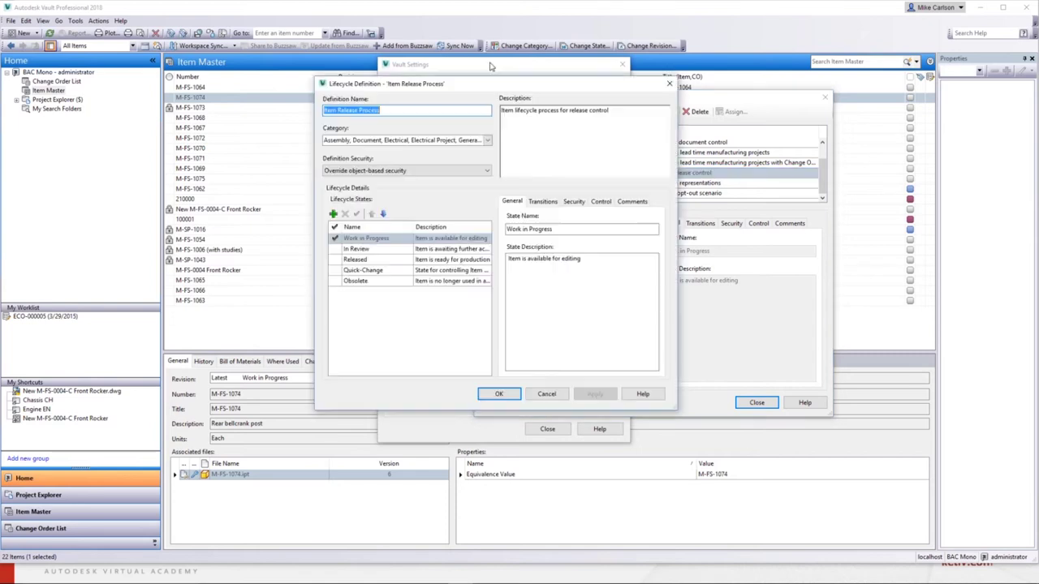
left_click_drag(499, 87, 493, 40)
left_click_drag(674, 363, 965, 502)
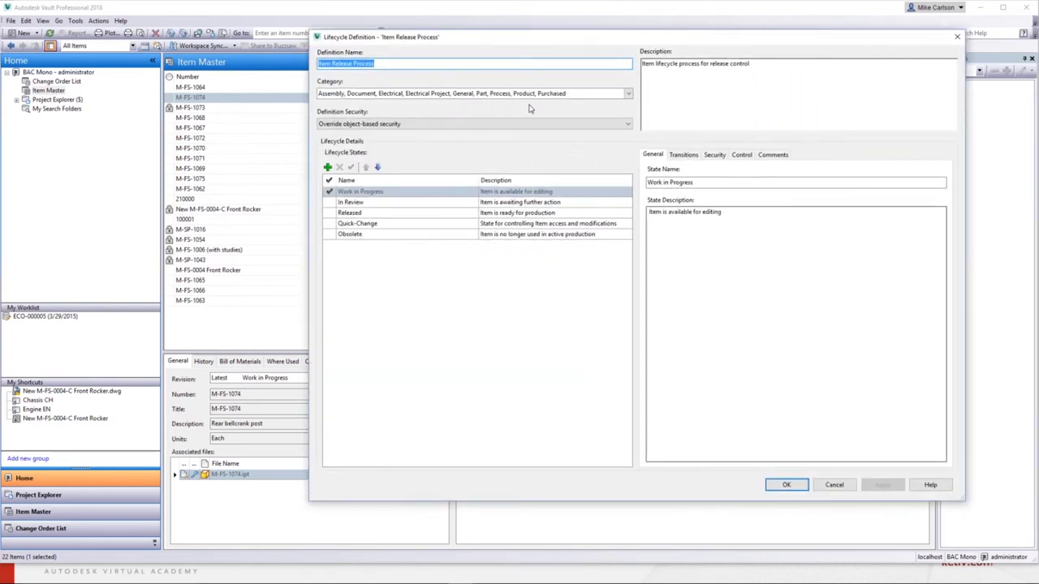
left_click(361, 192)
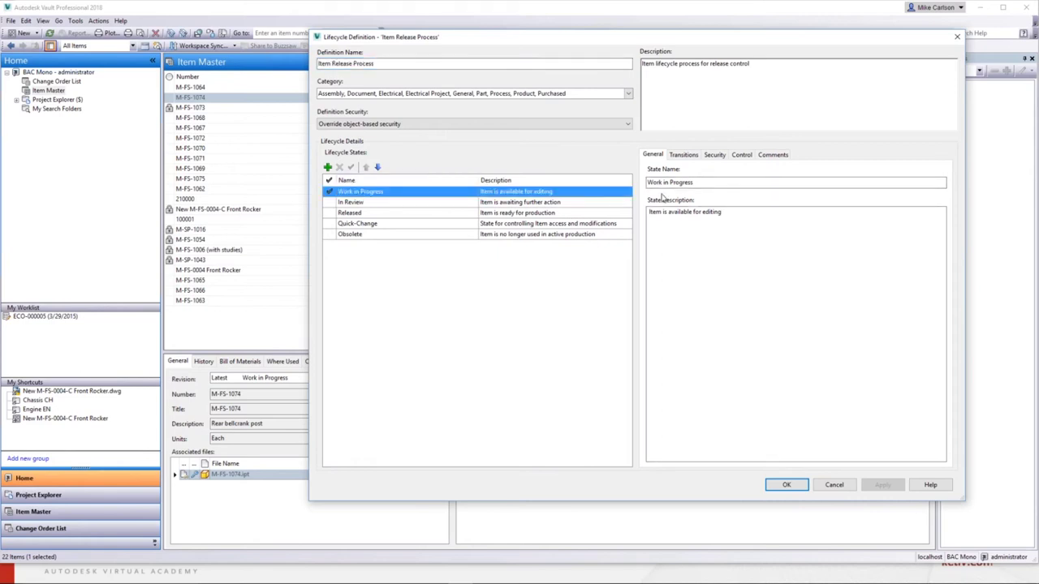
left_click(713, 155)
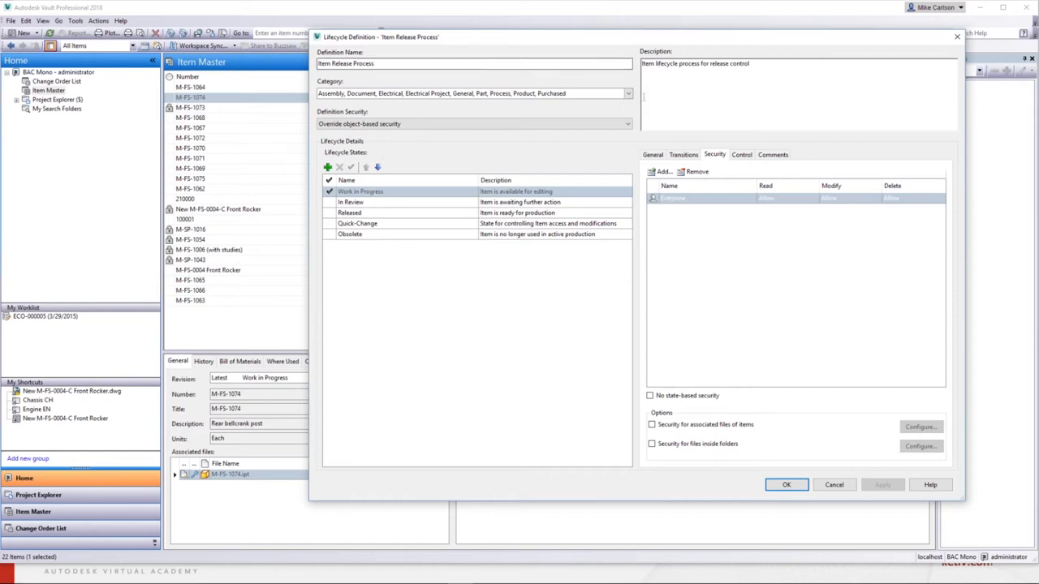
Look through the categories assigned to the Item Release Process definition and close the category list without changes.
left_click(628, 94)
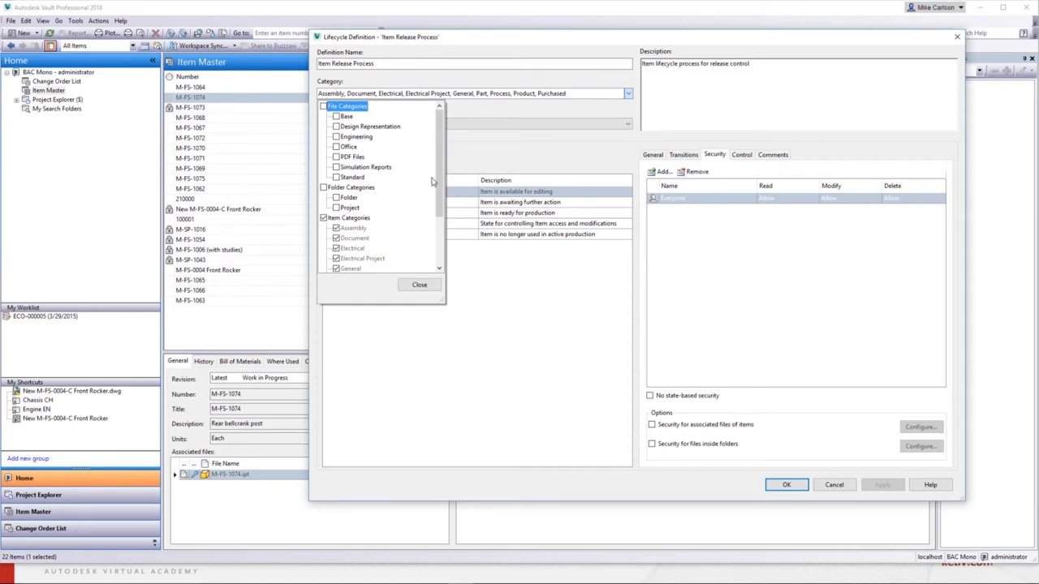
left_click_drag(438, 121, 303, 168)
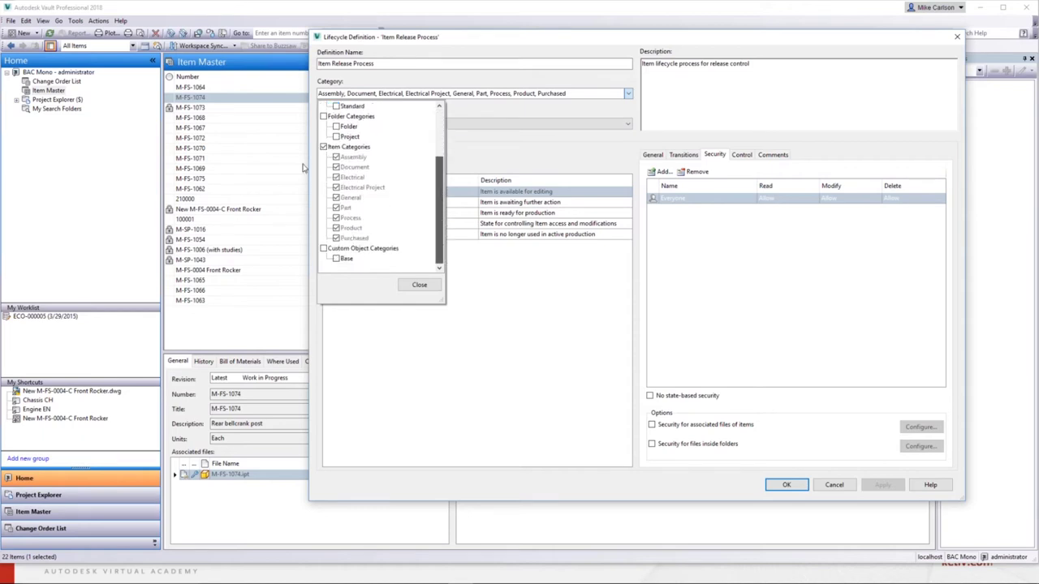
left_click(417, 286)
Turn on the no state-based security option for the Work in Progress state.
left_click(405, 194)
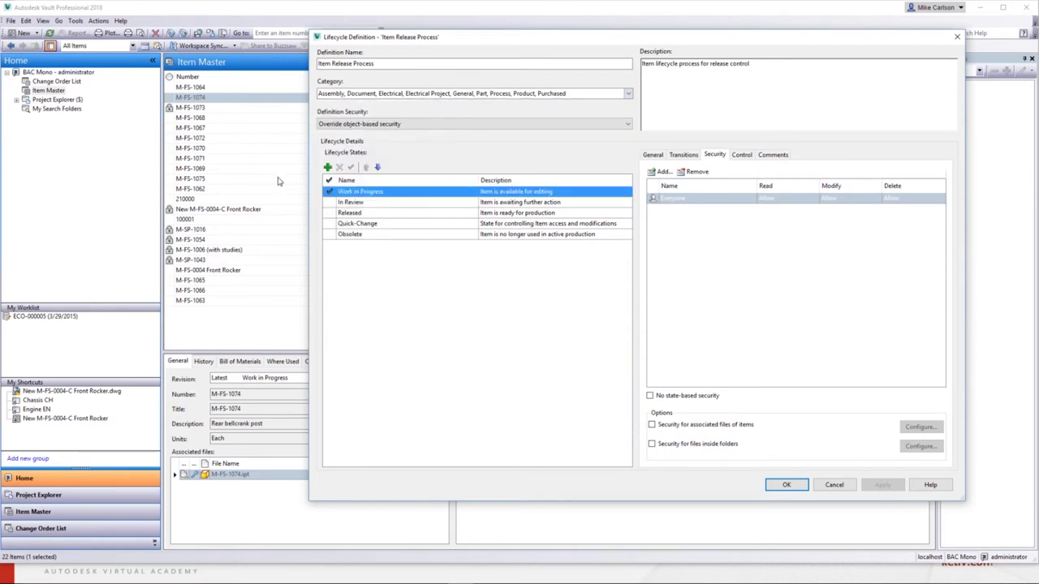
left_click(678, 200)
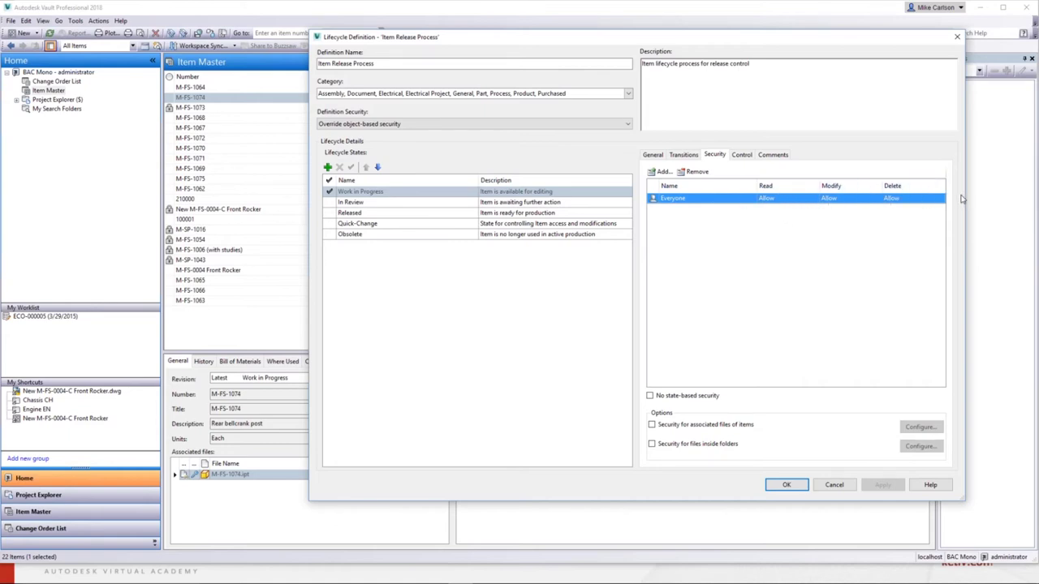
left_click(651, 396)
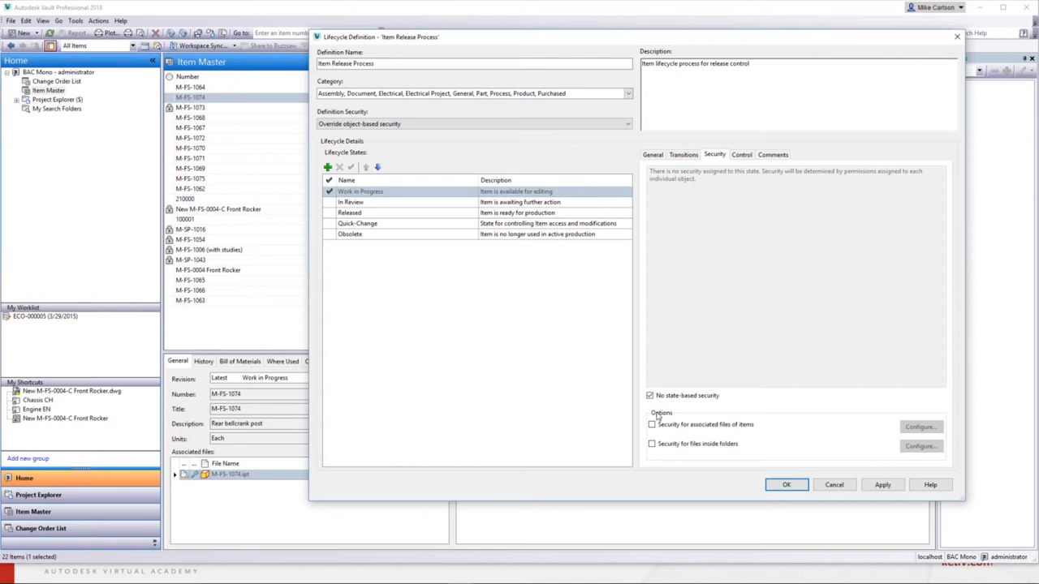
In the In Review state's security, set Everyone's Modify permission to blank and the Delete permission to Deny.
left_click(381, 202)
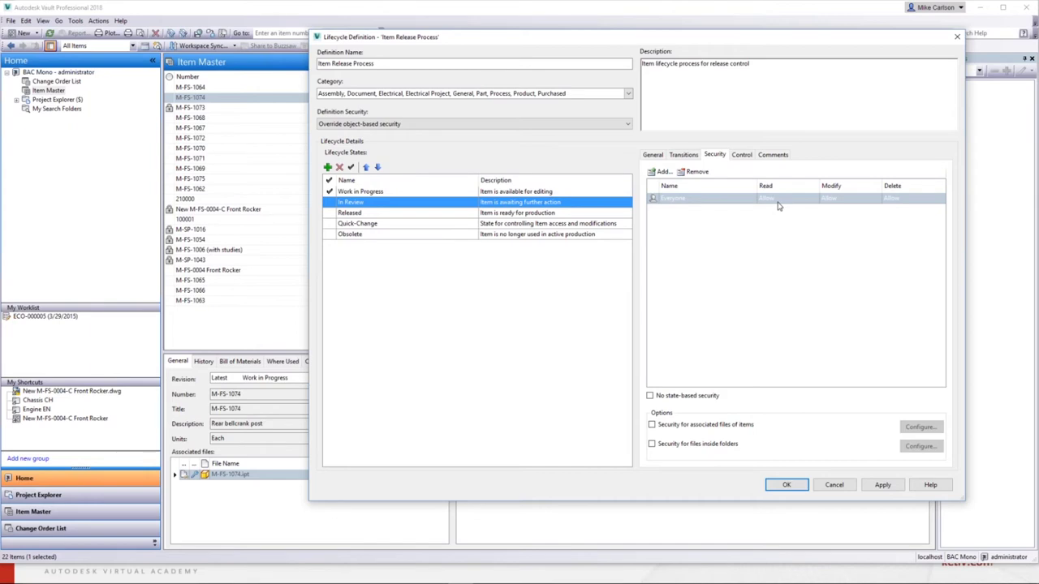
left_click(841, 202)
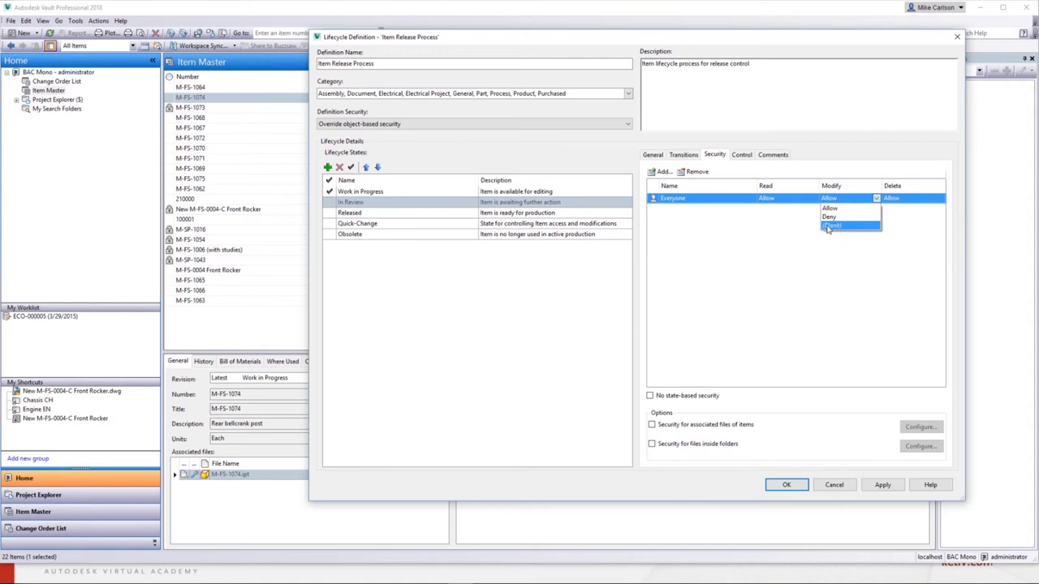
left_click(829, 226)
left_click(908, 199)
left_click(908, 200)
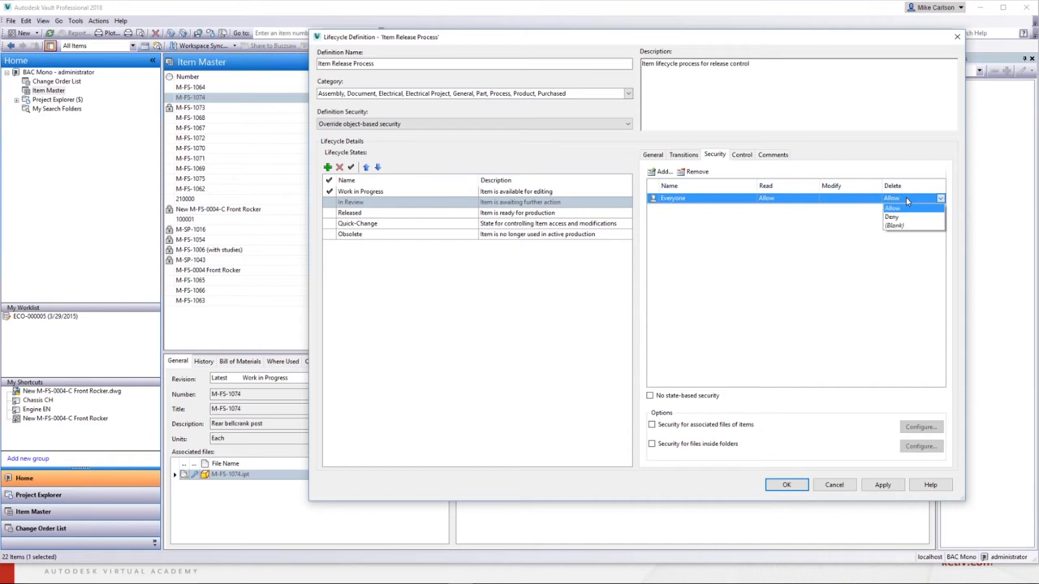
left_click(900, 225)
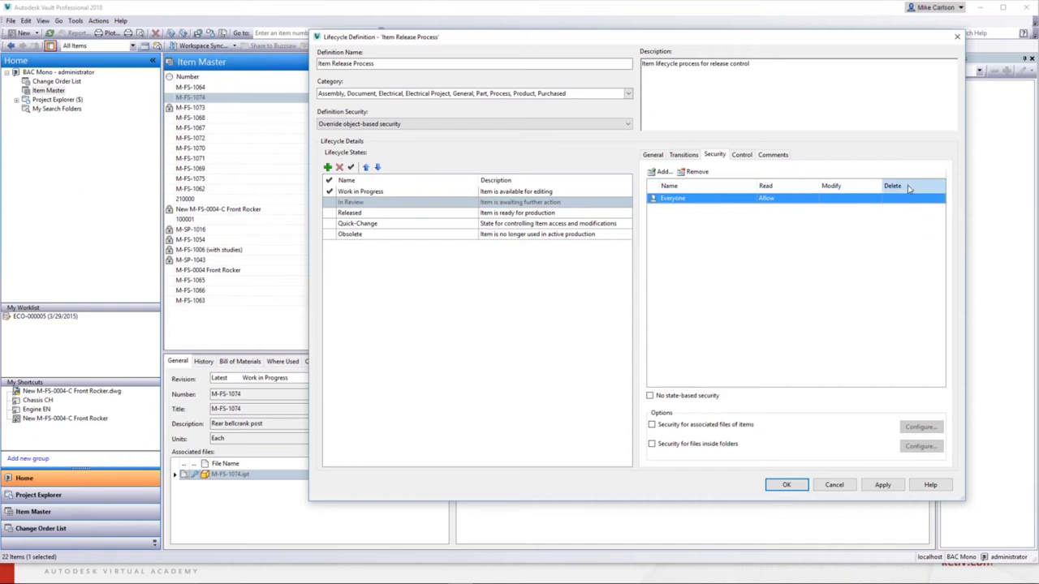
left_click(914, 199)
left_click(904, 215)
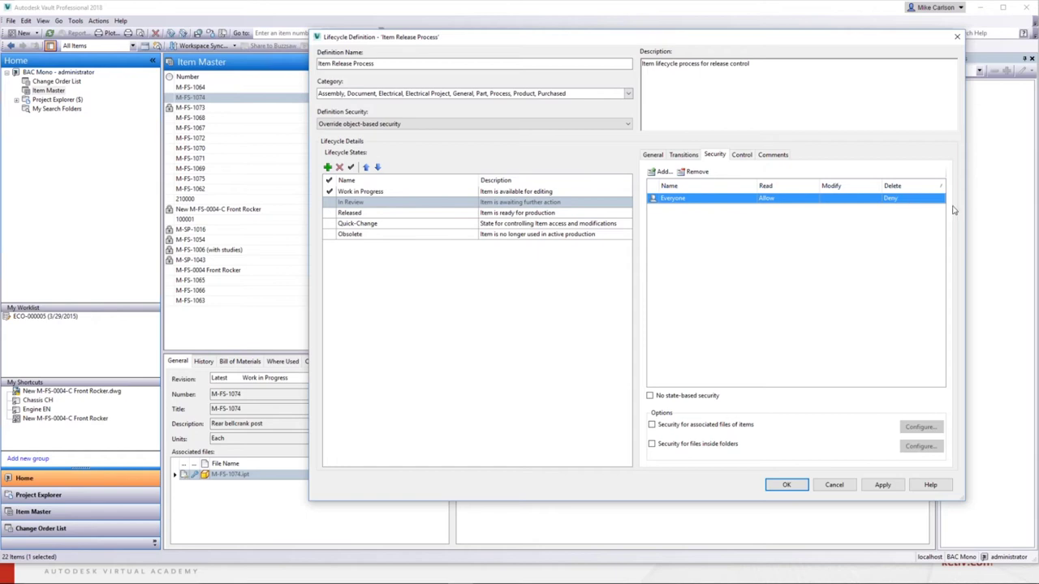
left_click(357, 204)
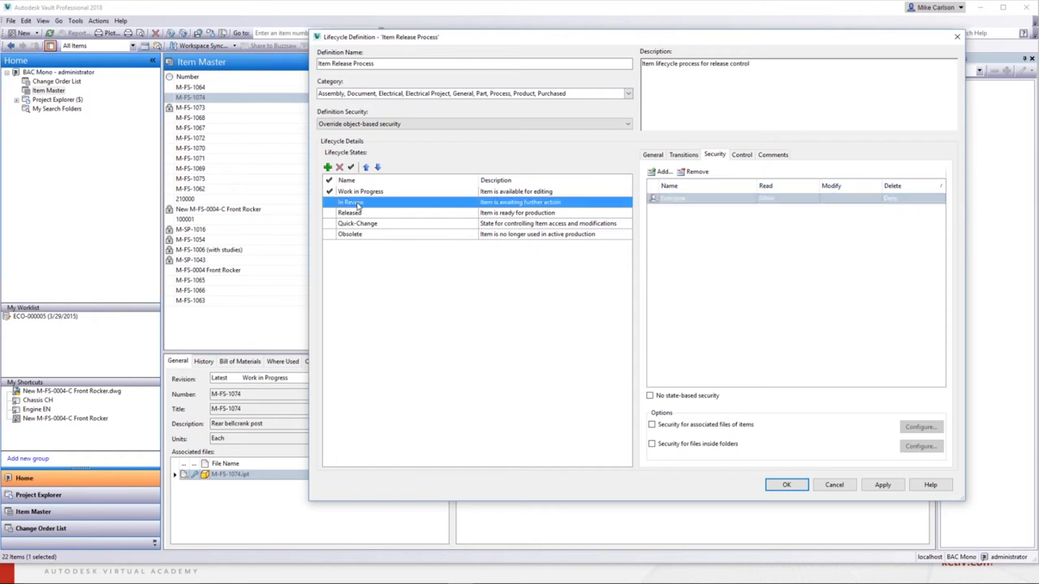
left_click(909, 199)
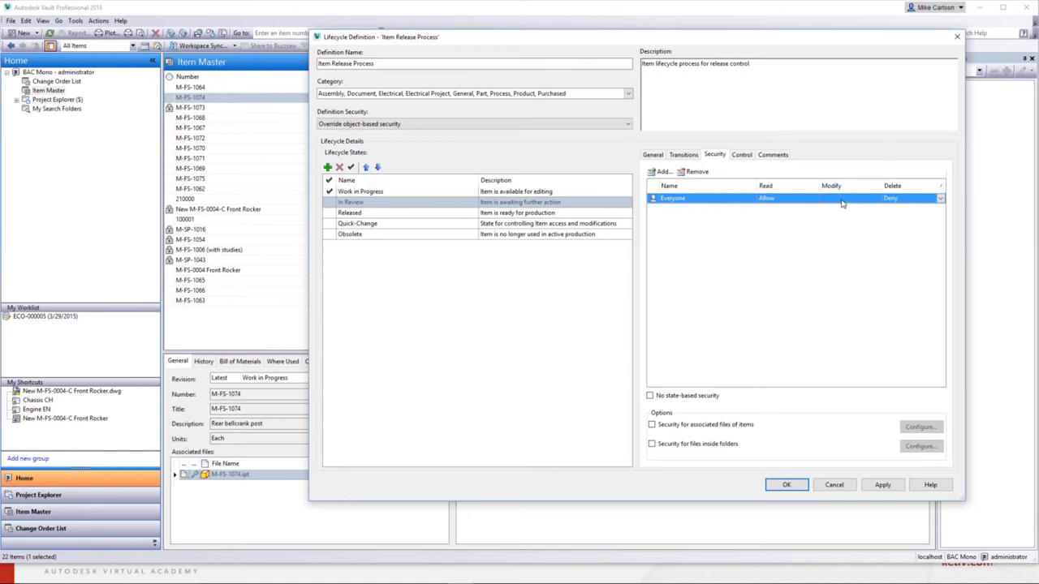
Add the Administrators group to the members in the In Review state's security.
left_click(663, 171)
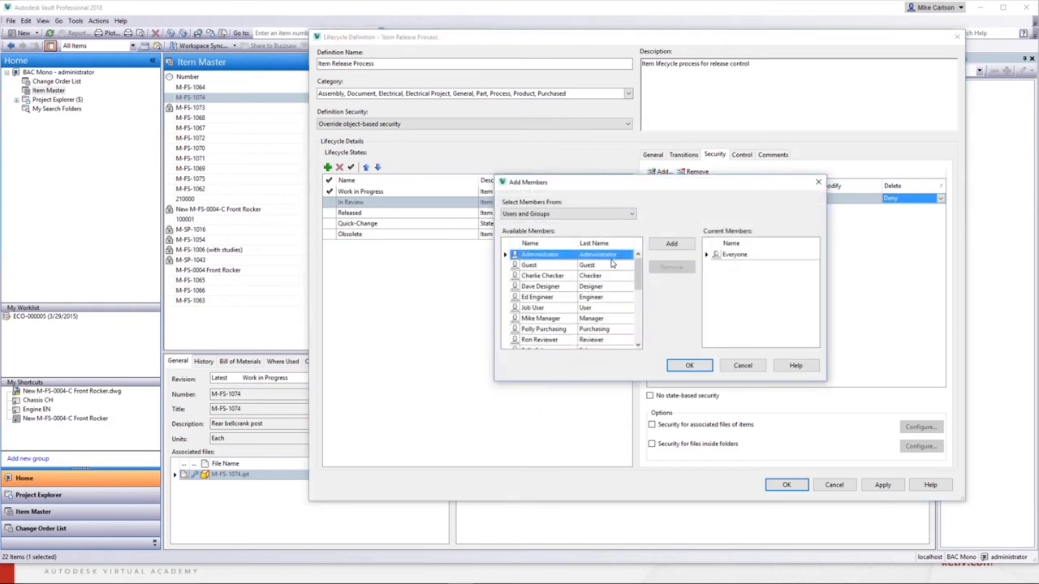
scroll(593, 329, "down", 1)
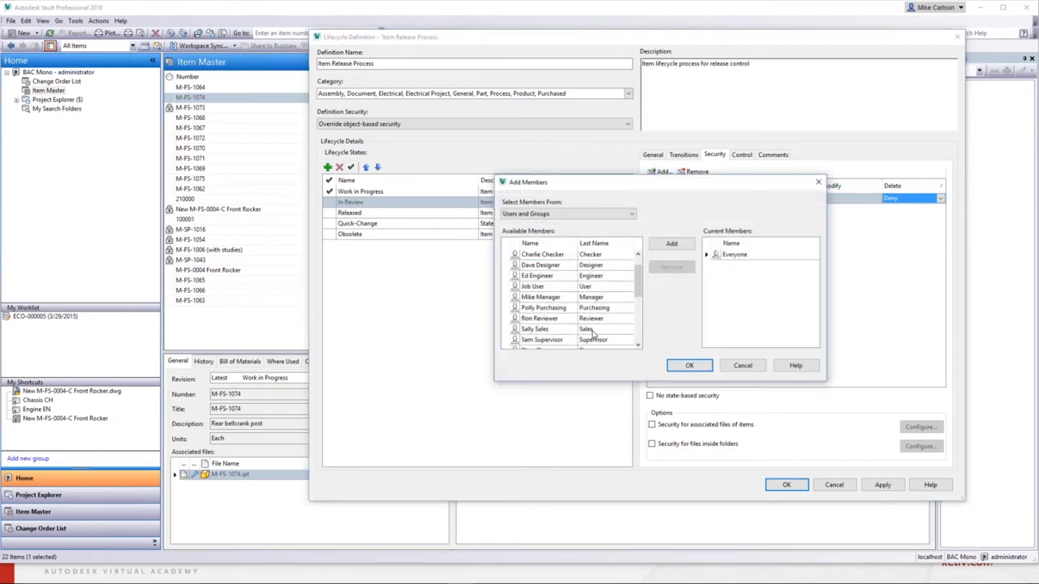
scroll(589, 334, "down", 2)
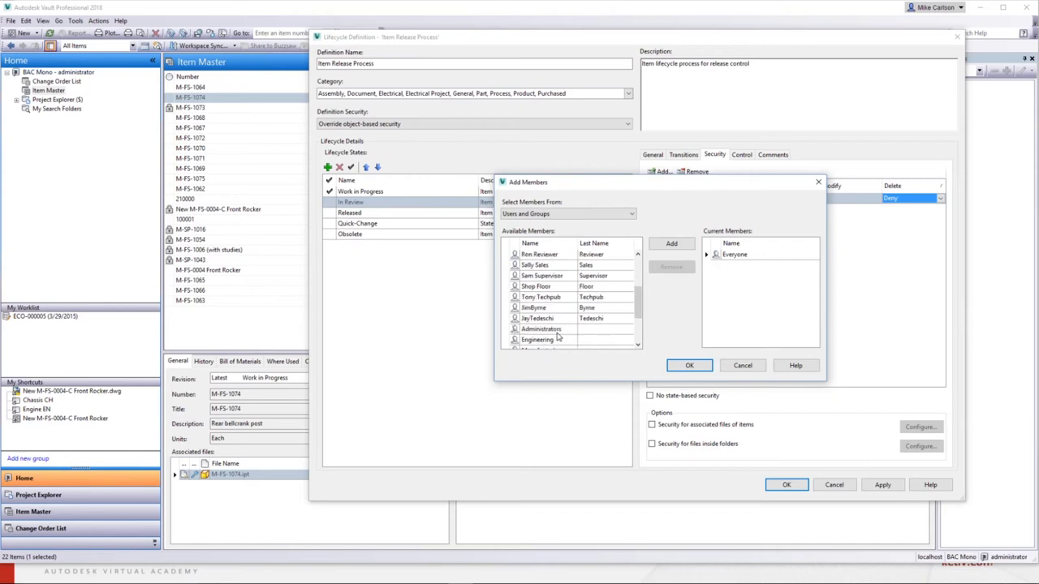
left_click(558, 331)
left_click(671, 243)
left_click(689, 365)
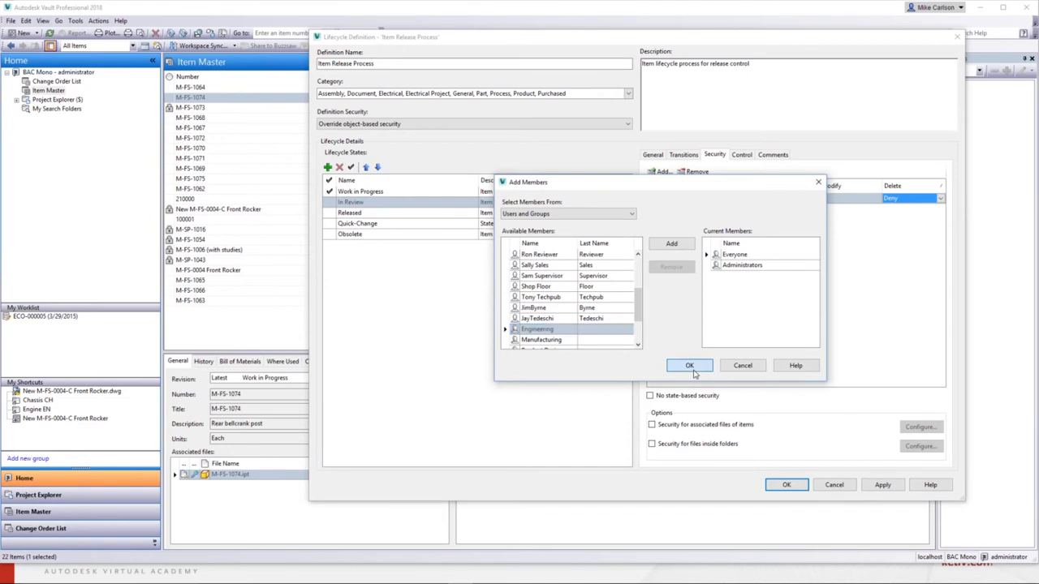
Try Allow for Everyone's Modify permission and Deny for Administrators' Delete permission in the In Review state, resetting that Delete permission to blank.
left_click(837, 209)
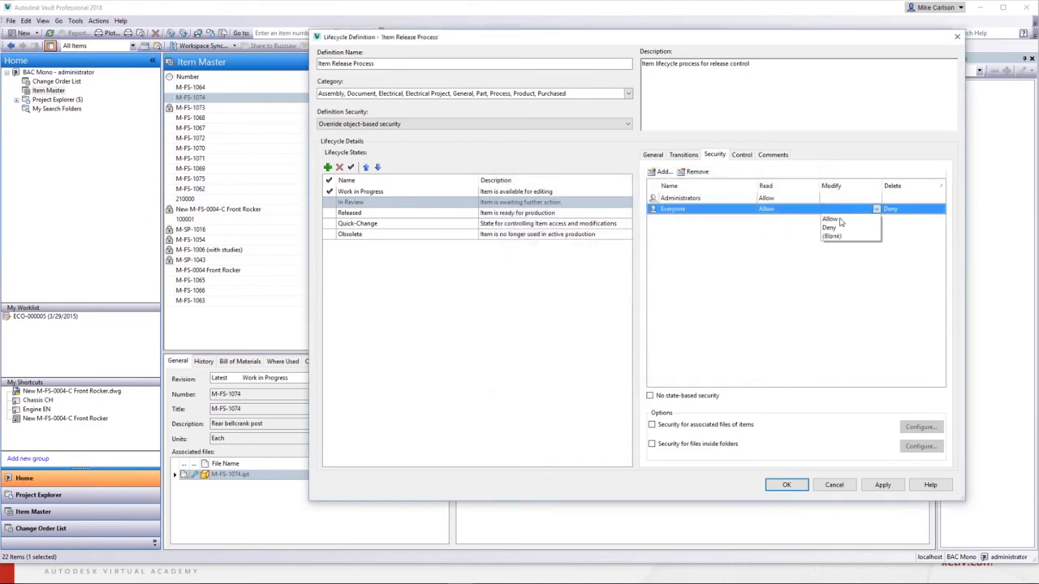
left_click(839, 220)
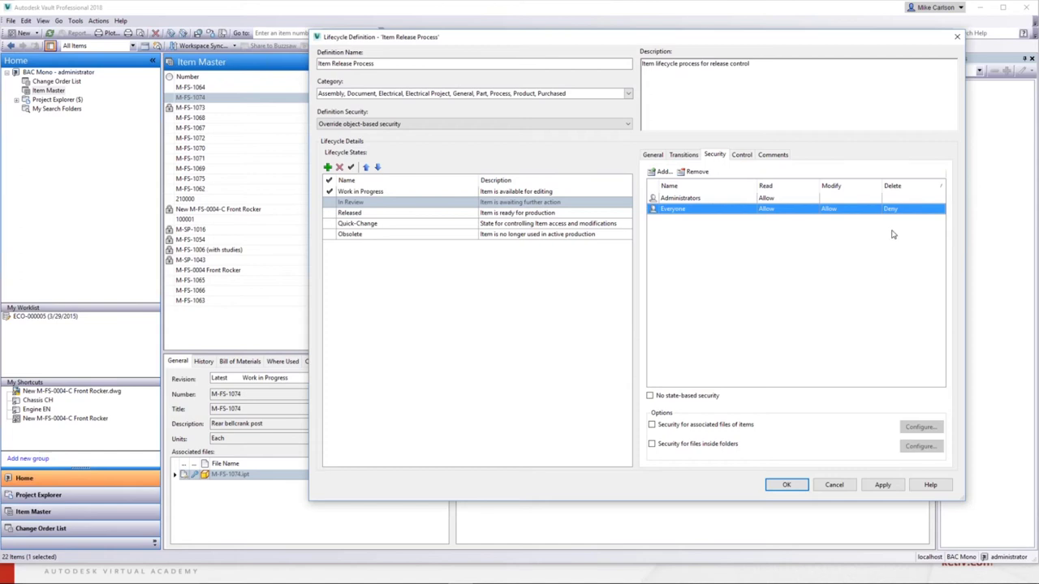
left_click(920, 198)
left_click(924, 219)
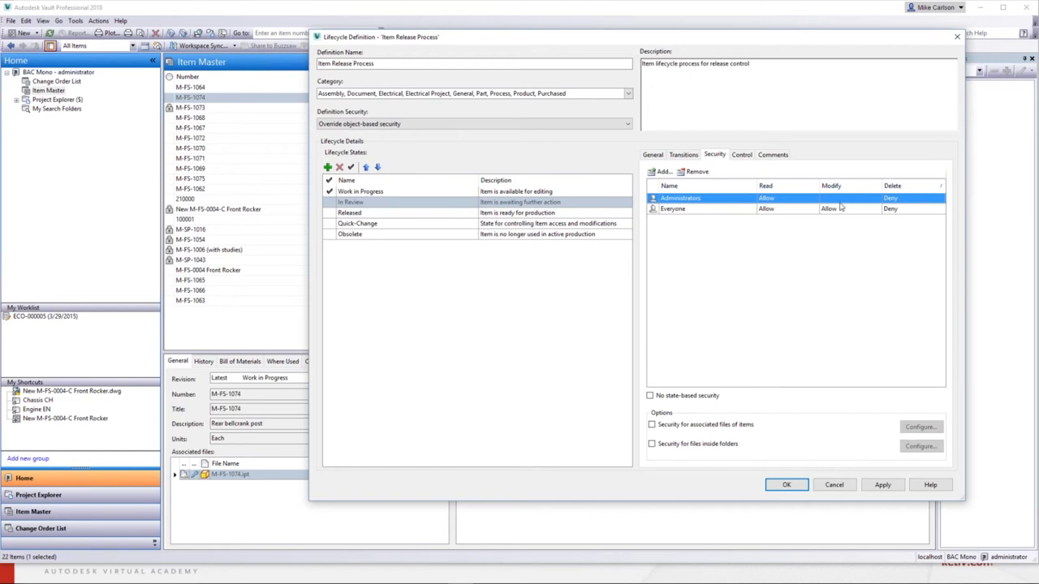
left_click(917, 201)
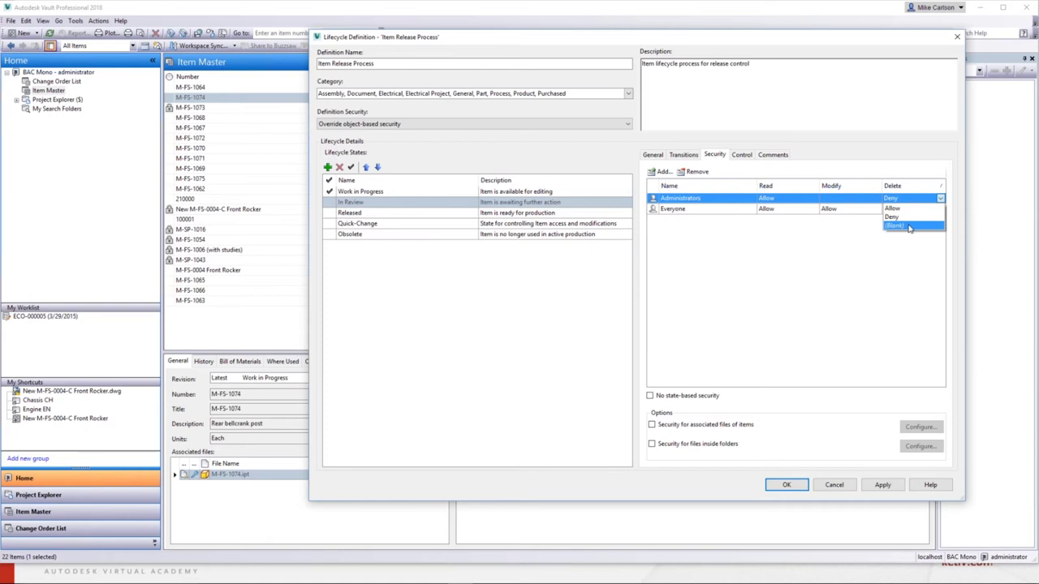
left_click(911, 226)
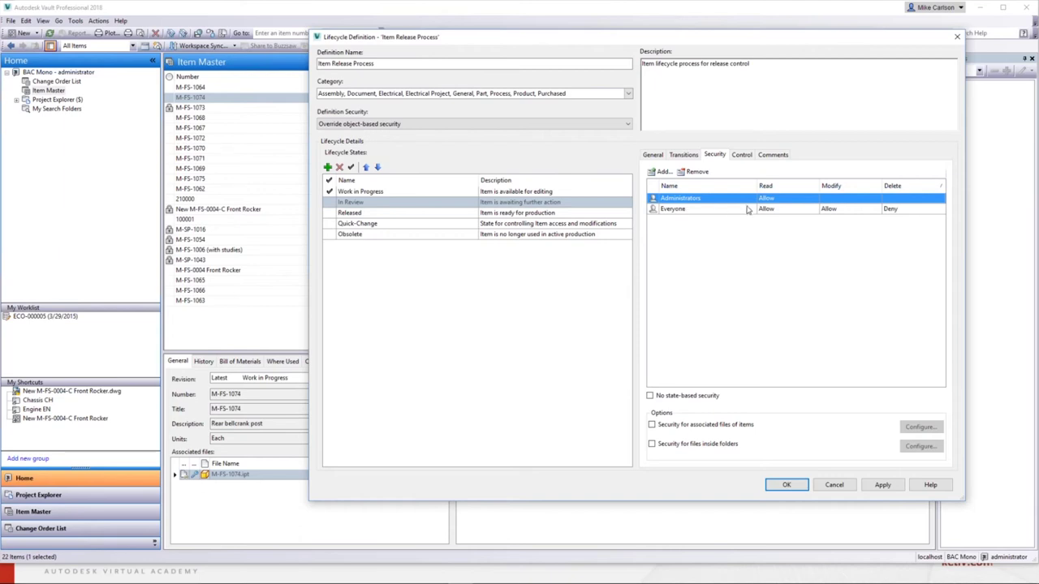
In the In Review state's security, set Administrators' Modify permission to Allow and Everyone's Modify permission to blank.
left_click(852, 200)
left_click(845, 209)
left_click(844, 209)
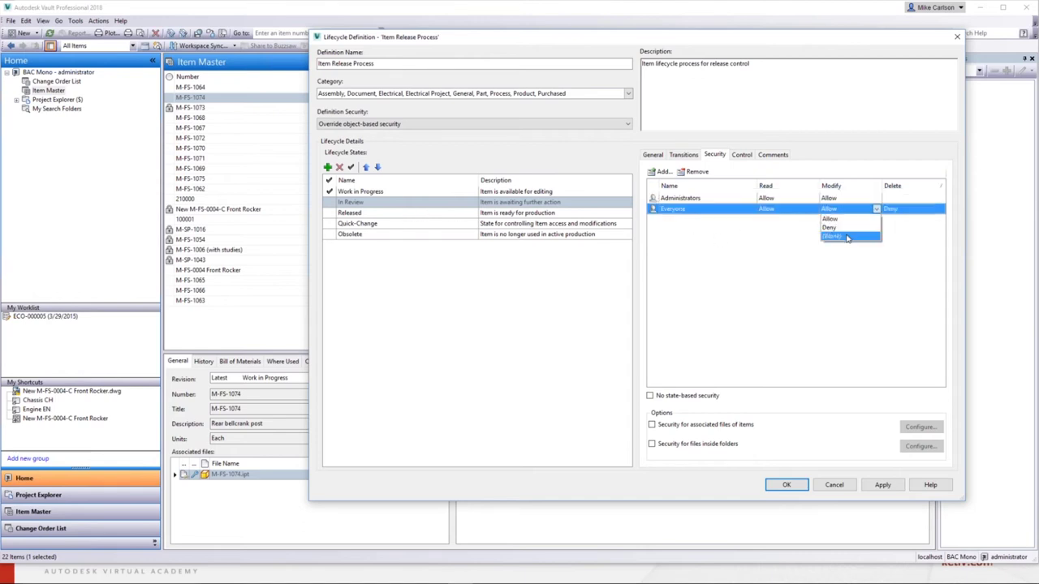
left_click(847, 236)
Examine the Released state's security and the item categories assigned to the Item Release Process definition.
left_click(378, 212)
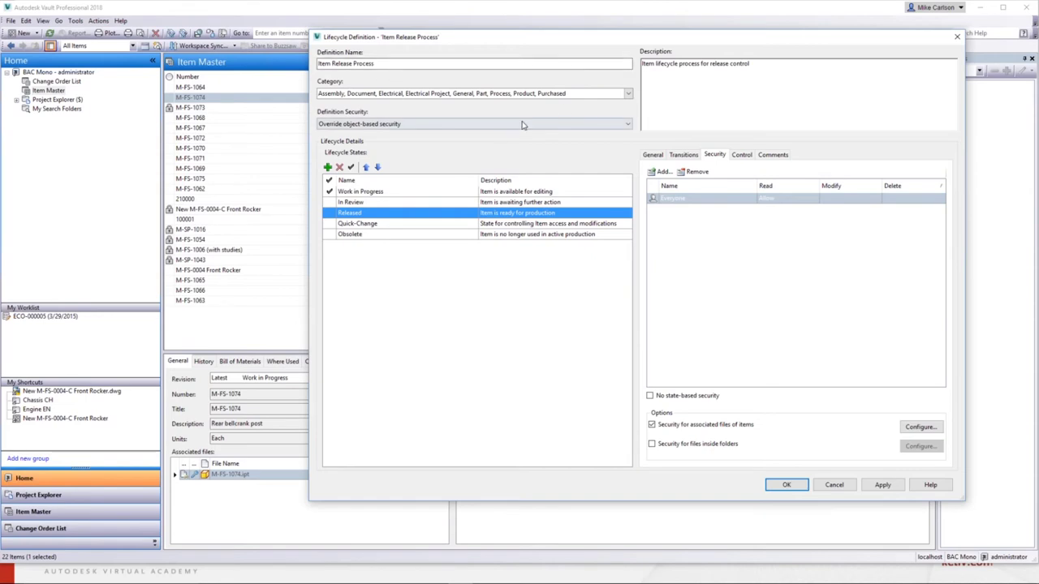
left_click(627, 93)
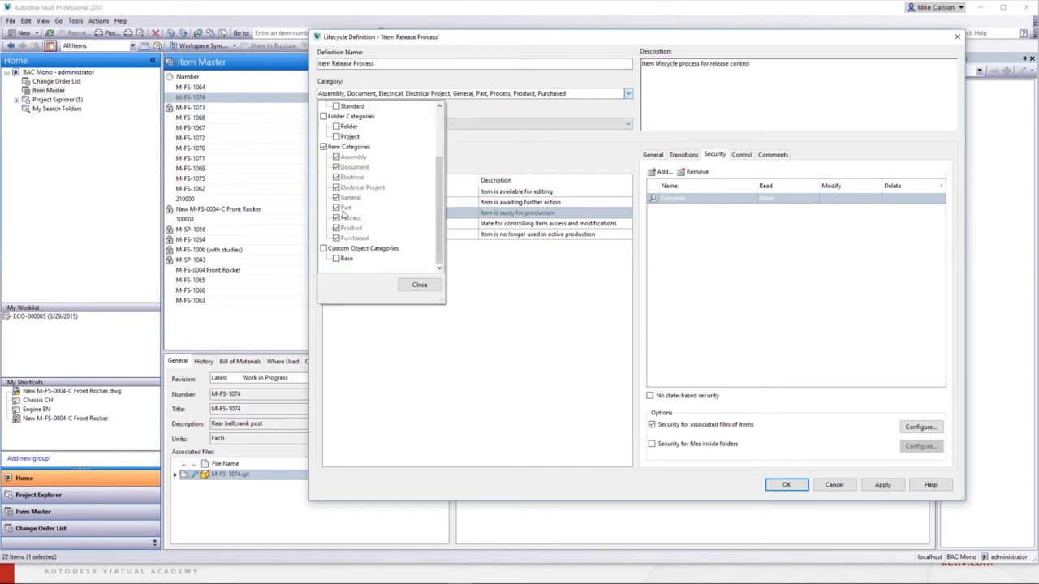
left_click(714, 303)
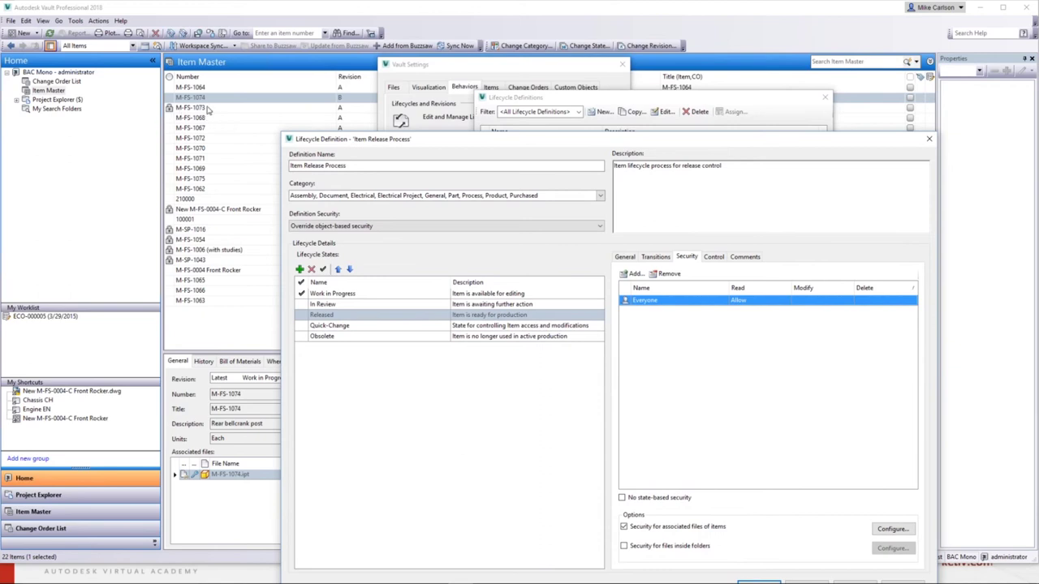
Turn on security for associated files of items in the In Review state.
left_click_drag(446, 139, 482, 30)
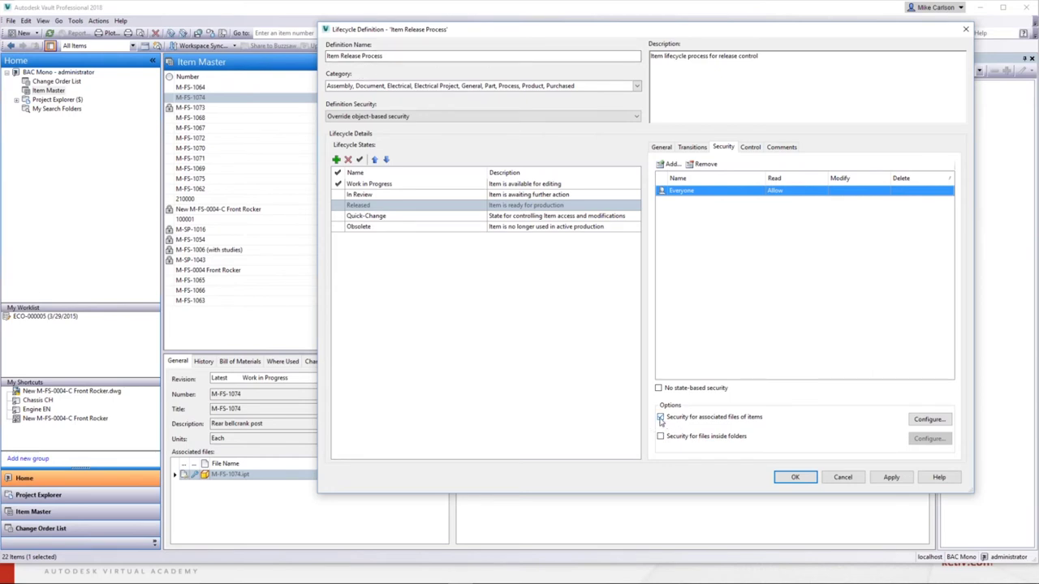
left_click(361, 194)
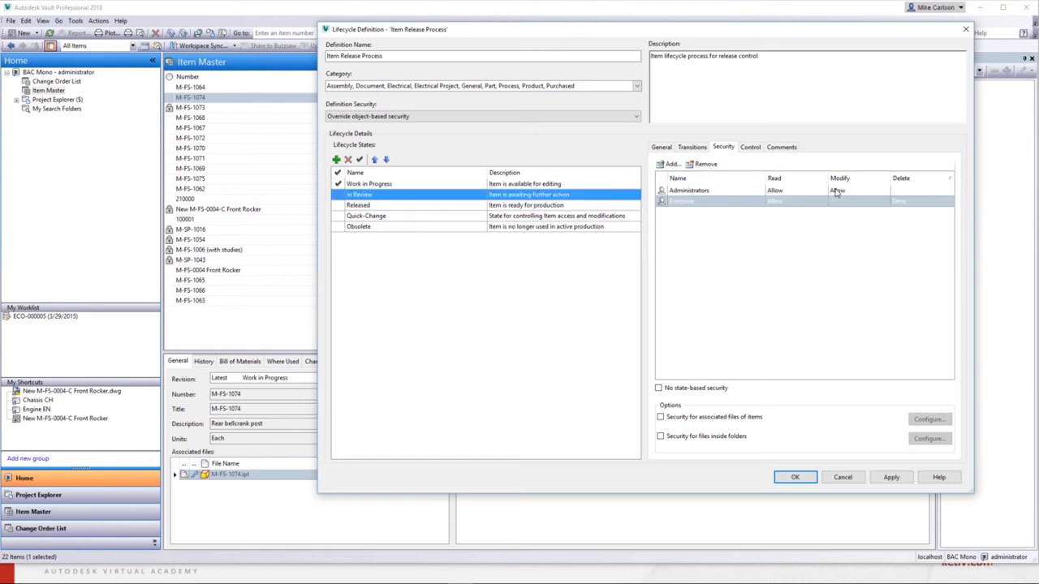
left_click(661, 418)
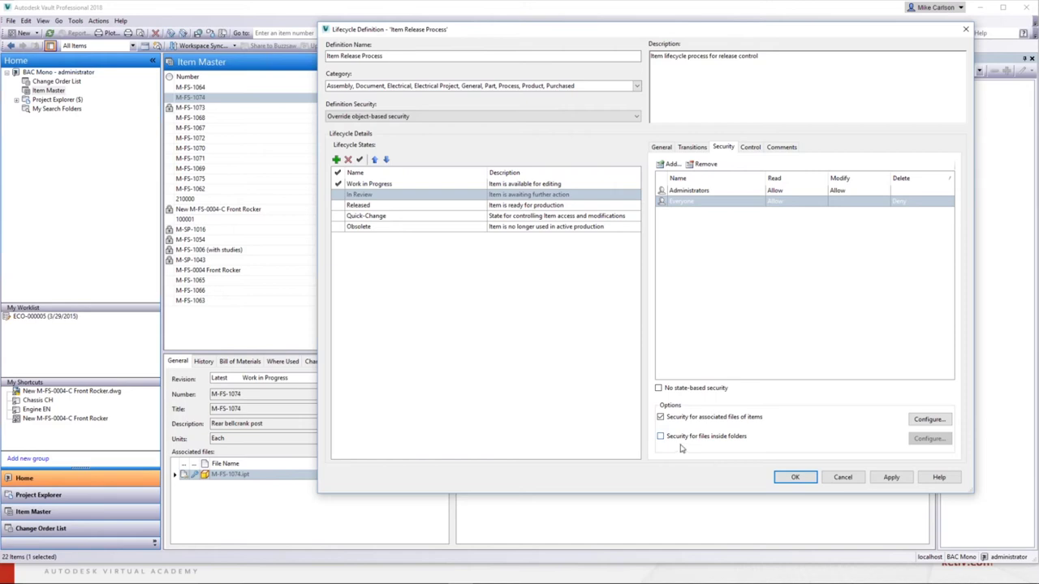
Examine the Released state's transitions and the security of the Work in Progress to In Review transition, closing it without changes.
left_click(370, 208)
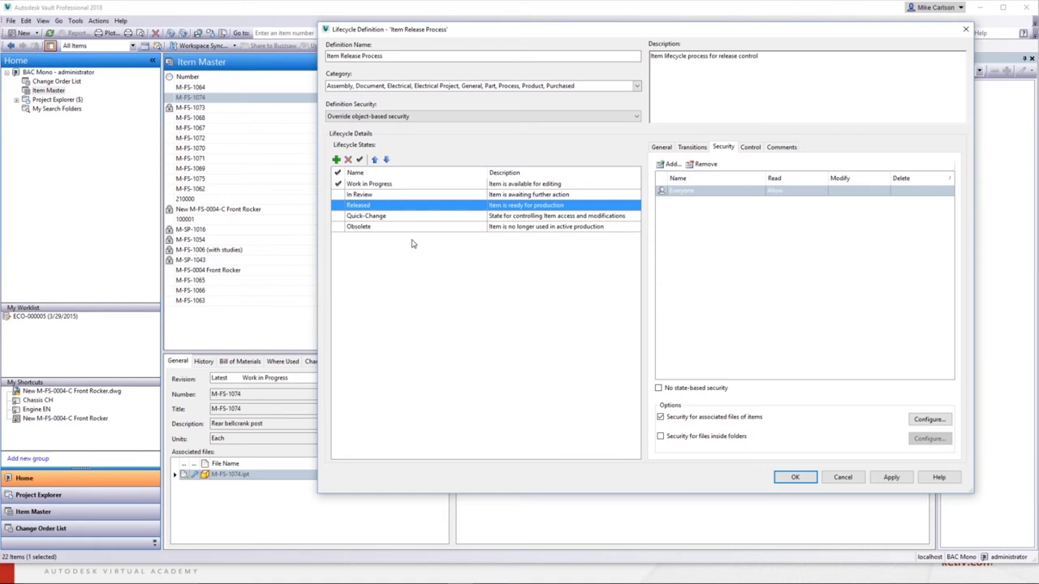
left_click(701, 150)
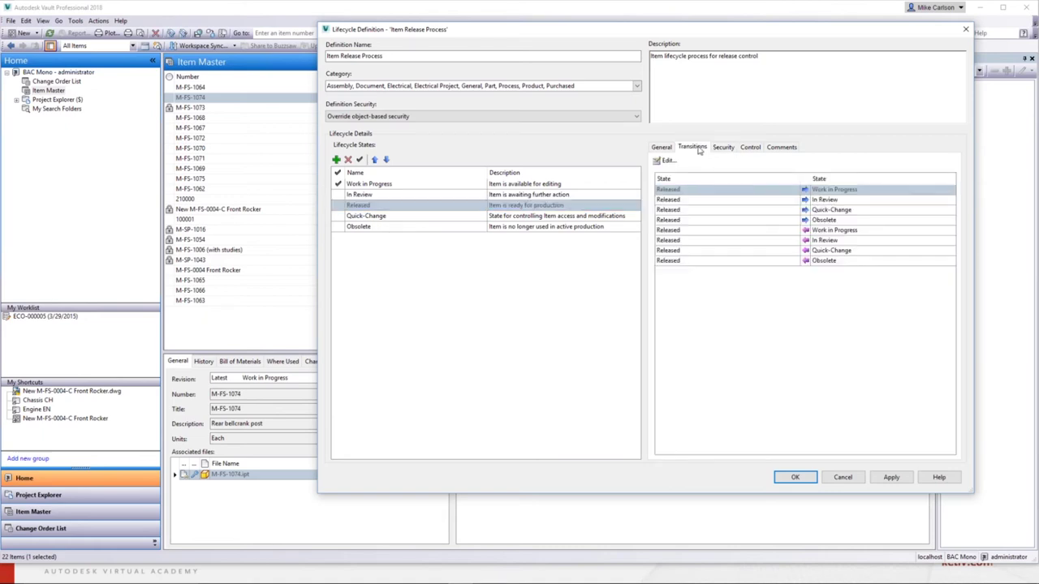
left_click(350, 185)
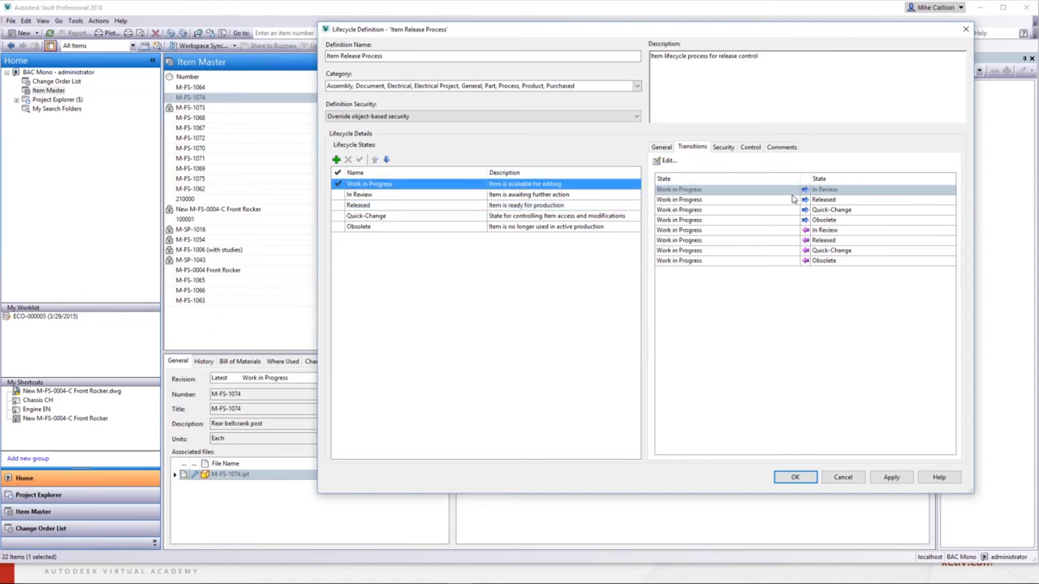
left_click(680, 190)
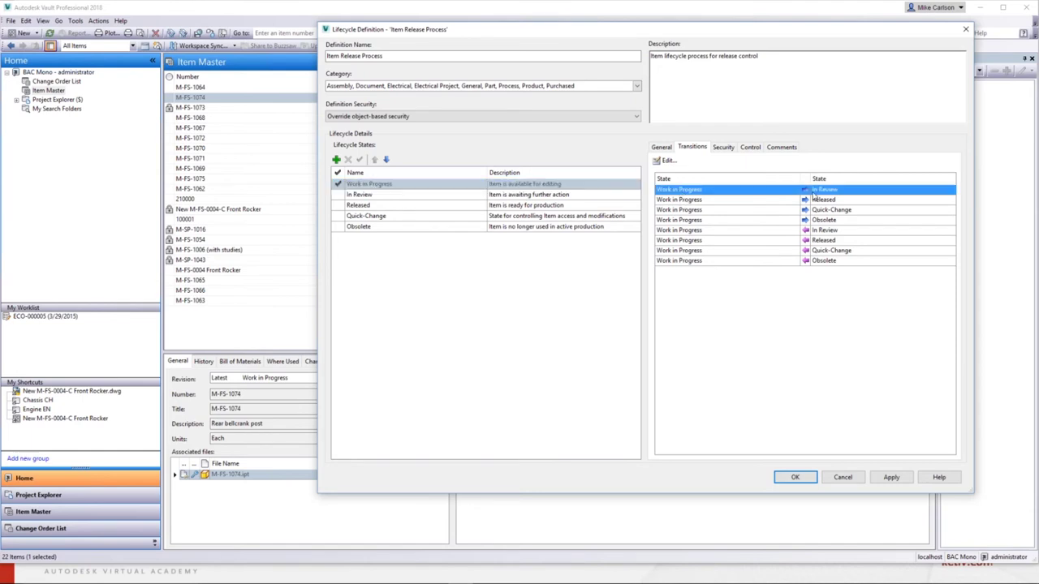
left_click(666, 160)
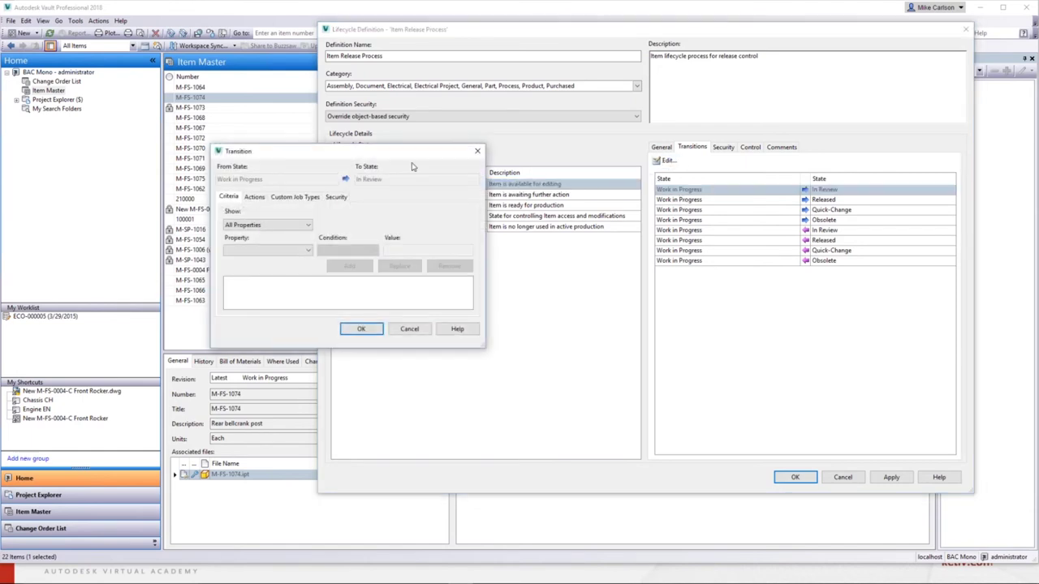
left_click_drag(354, 154, 611, 106)
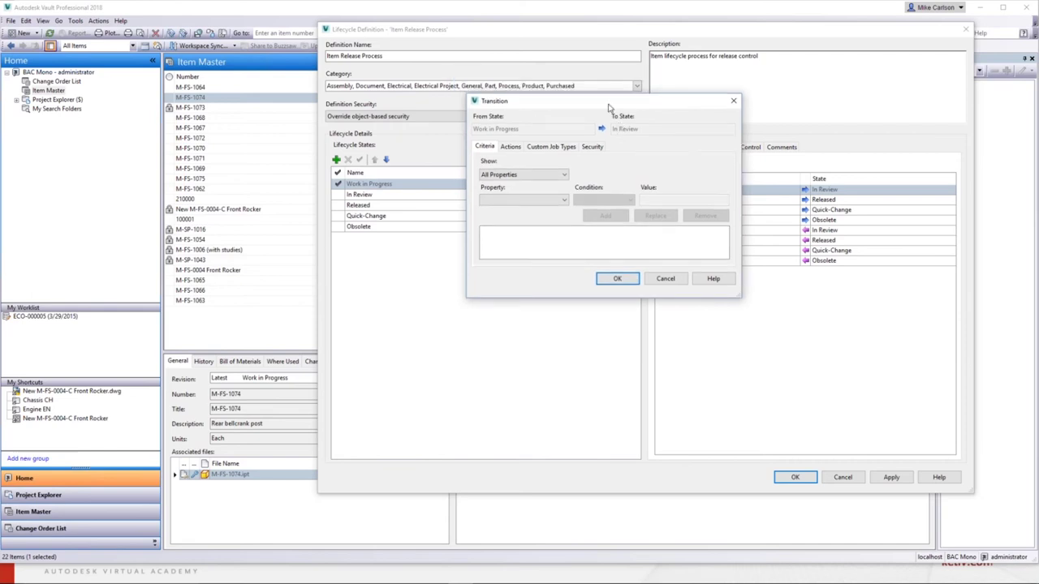
left_click(601, 148)
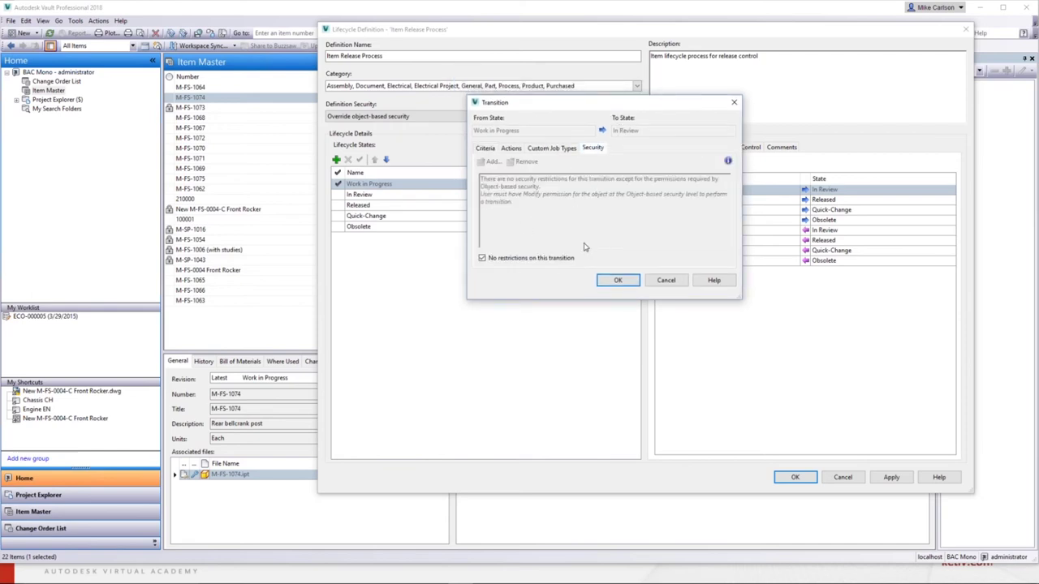
left_click_drag(598, 108, 468, 238)
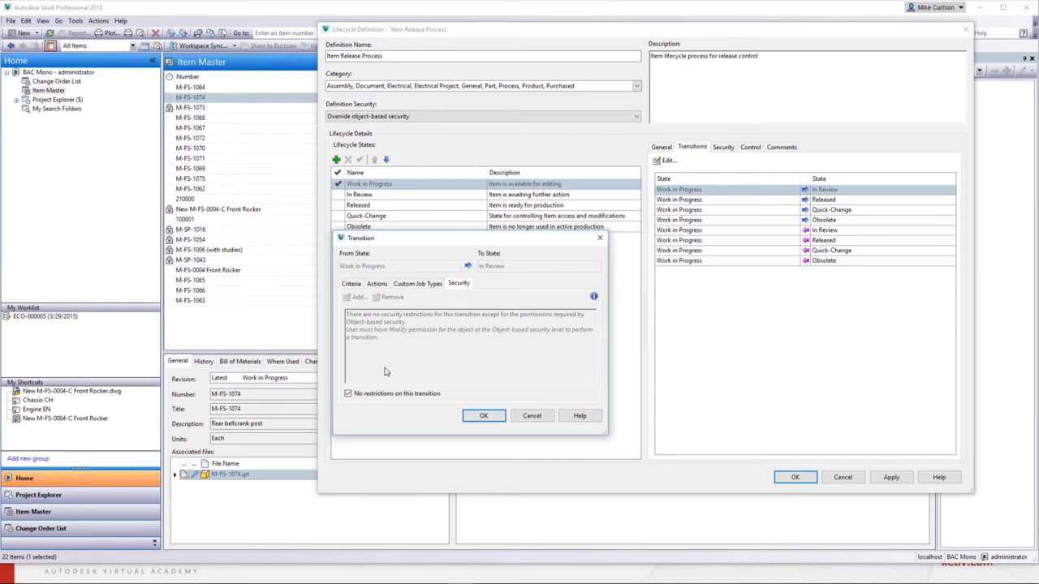
left_click(533, 416)
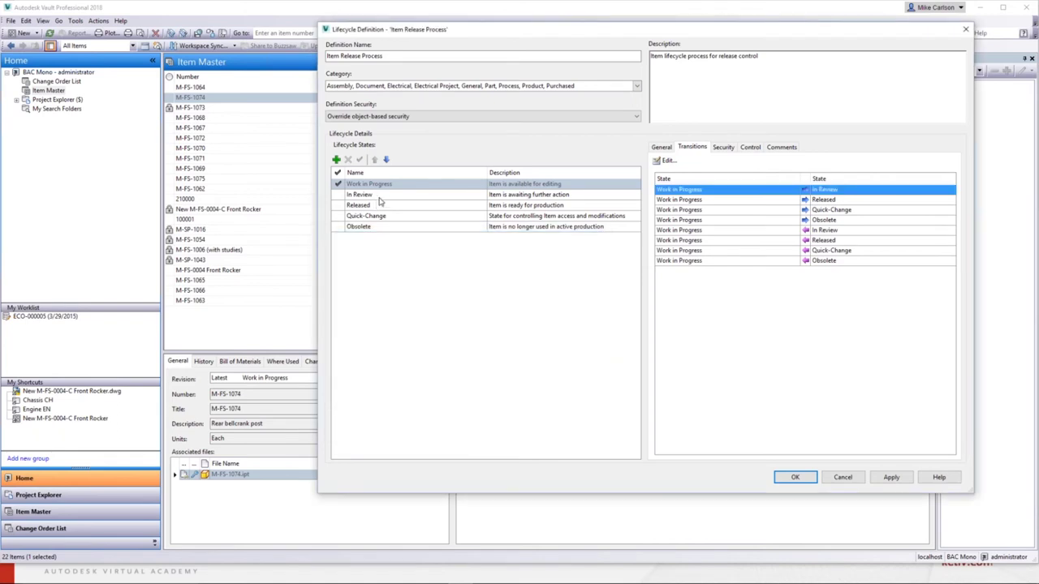
Edit the In Review to Released transition's security and turn off the option for no restrictions on this transition.
left_click(381, 195)
left_click(723, 147)
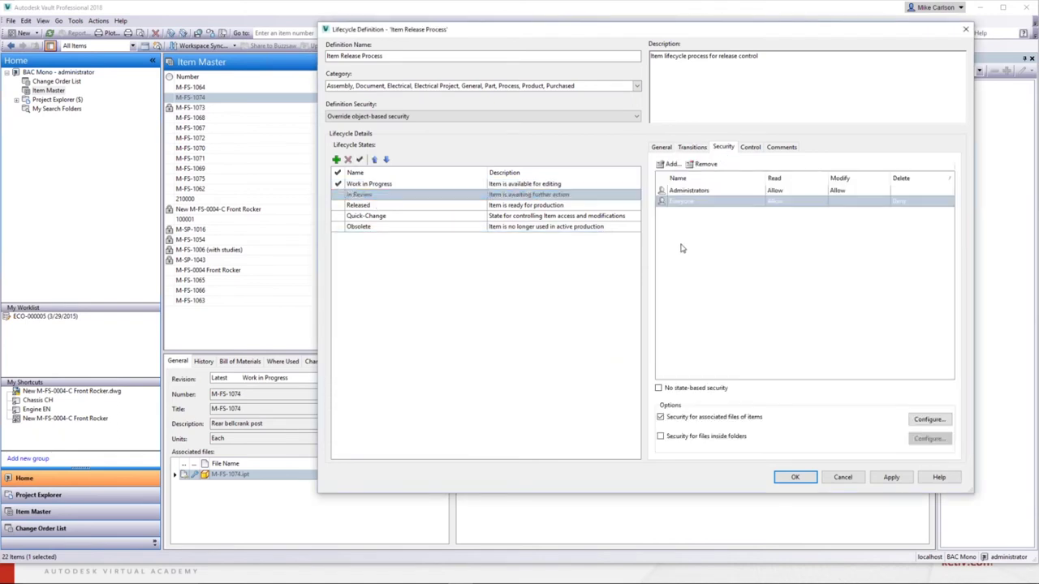
left_click(692, 146)
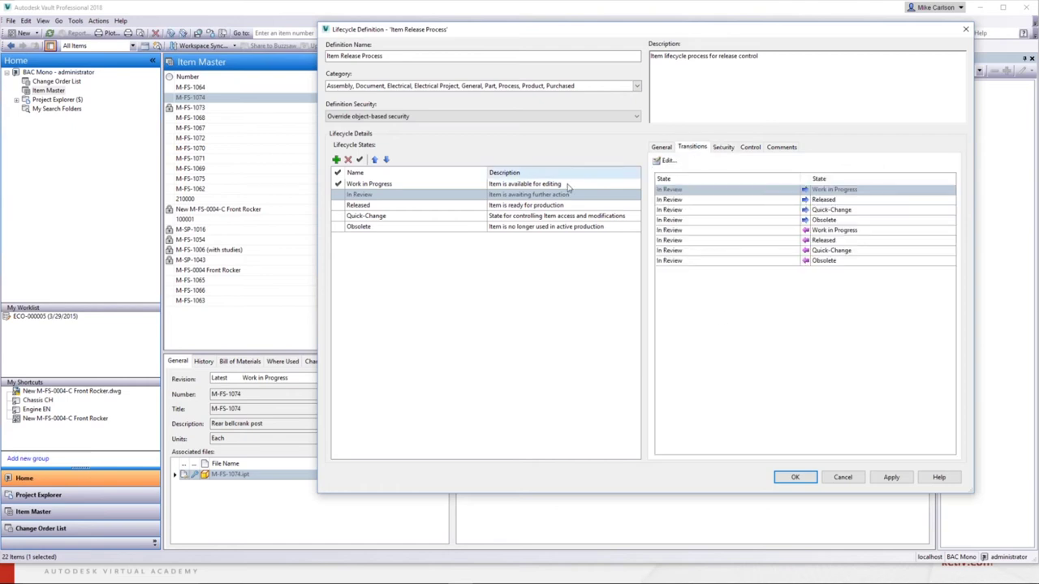
left_click(722, 193)
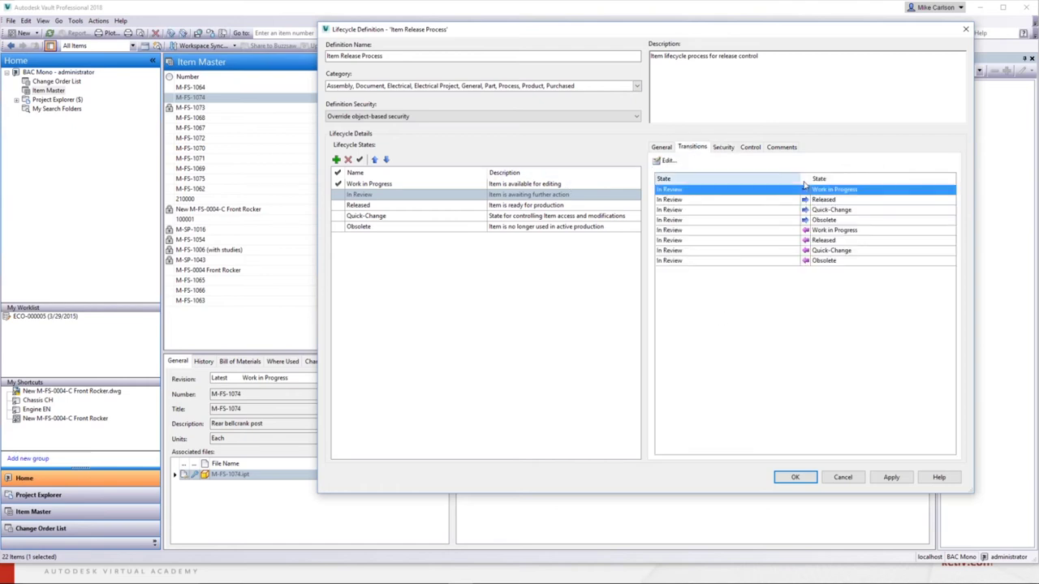
left_click(772, 200)
left_click(664, 161)
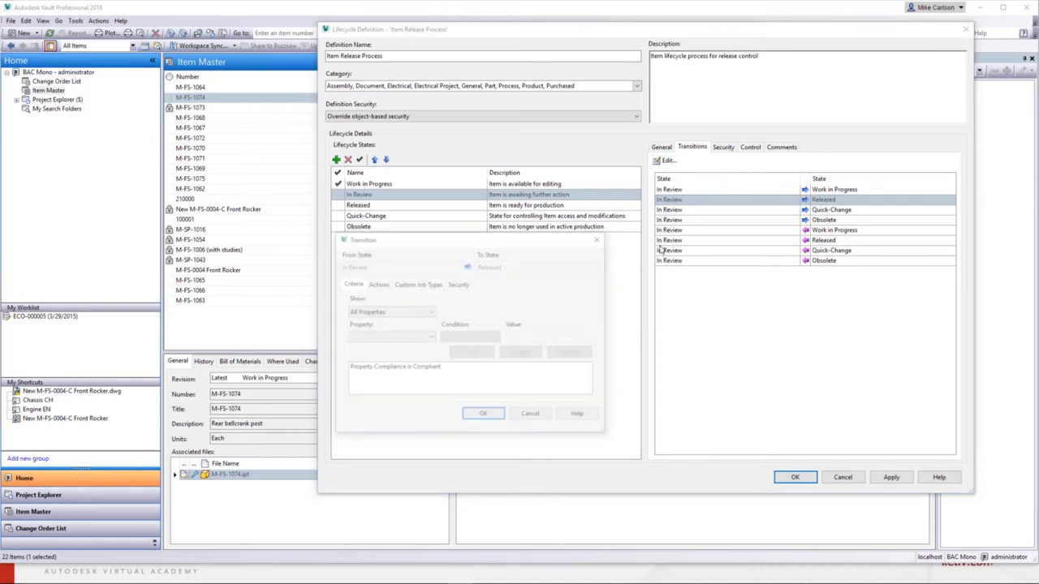
left_click(458, 284)
left_click_drag(452, 238, 678, 106)
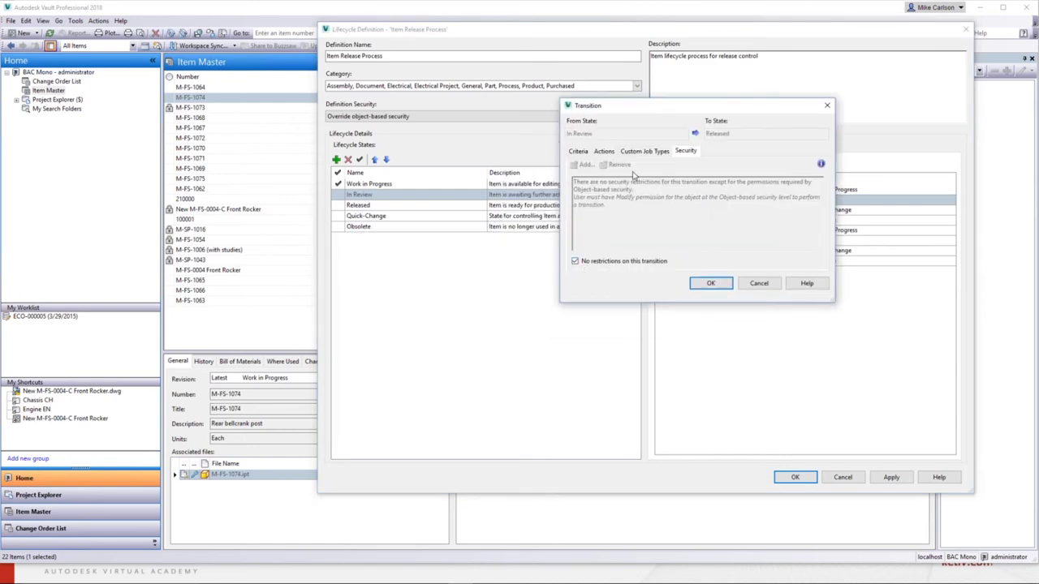
left_click(576, 261)
left_click(576, 261)
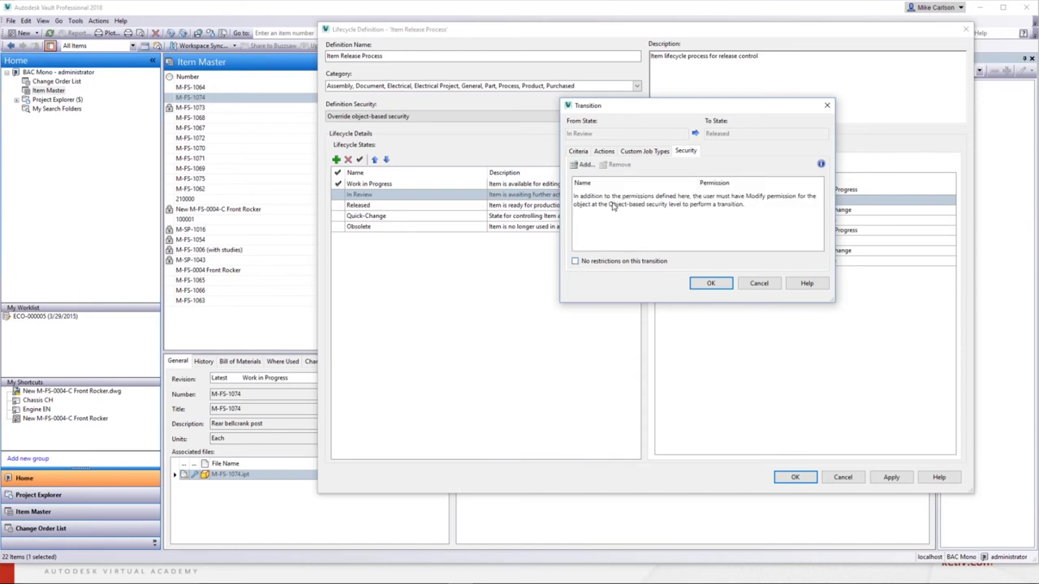
Add the manager user to the In Review to Released transition's security with the Allow permission.
left_click(584, 165)
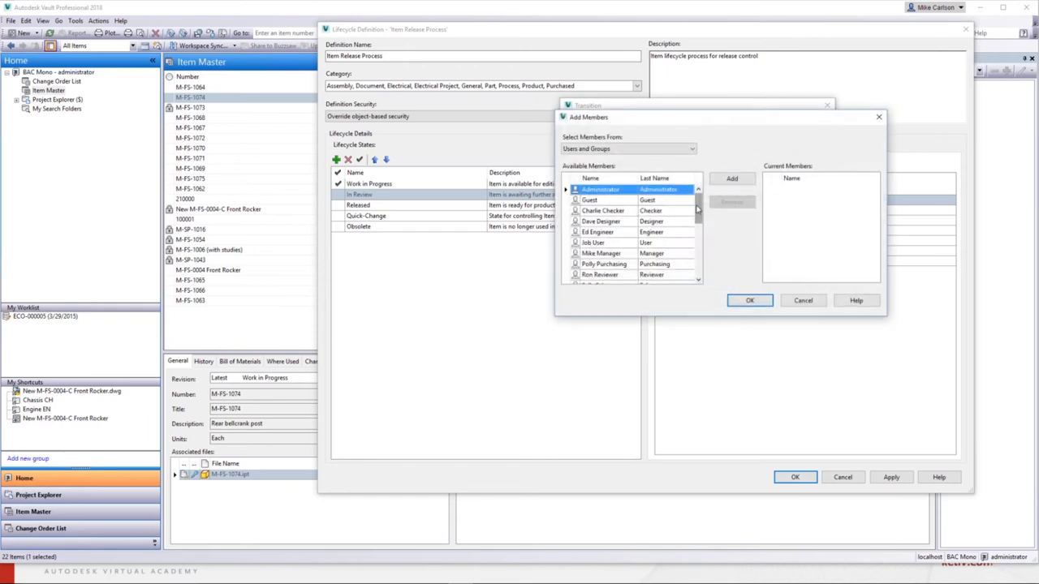
left_click(641, 253)
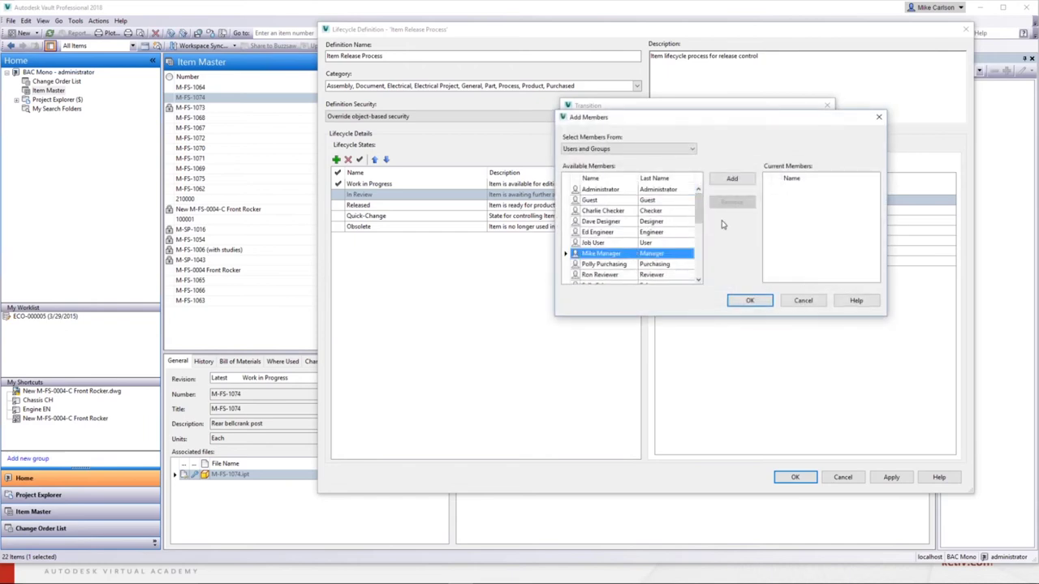
left_click(739, 180)
left_click(748, 301)
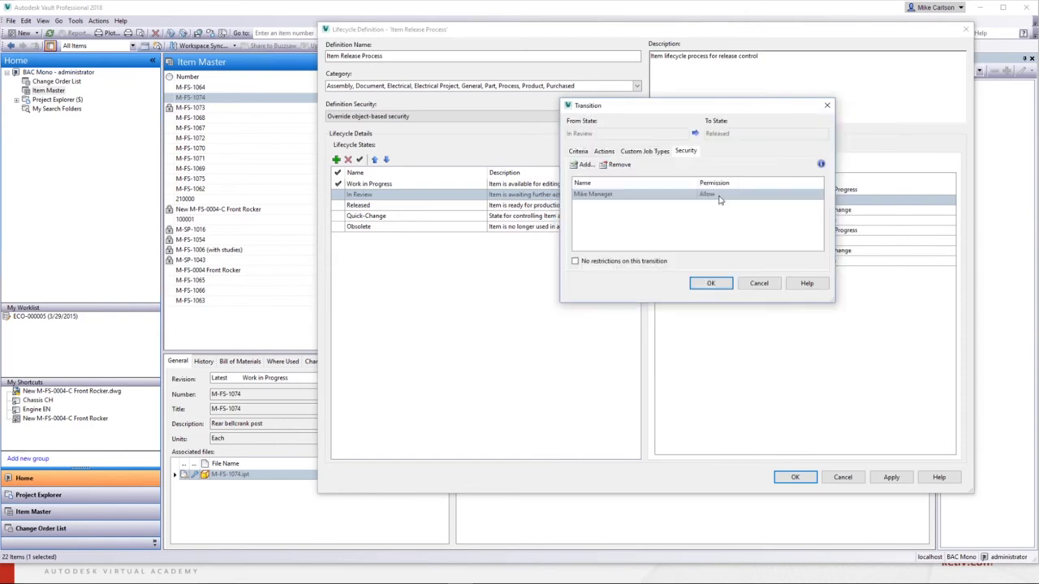
left_click(719, 199)
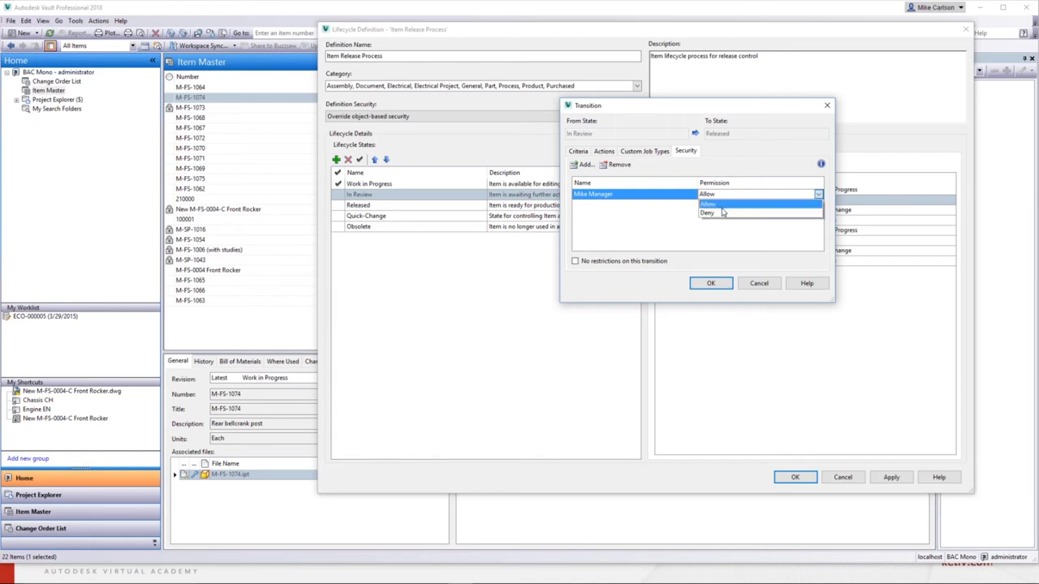
left_click(724, 207)
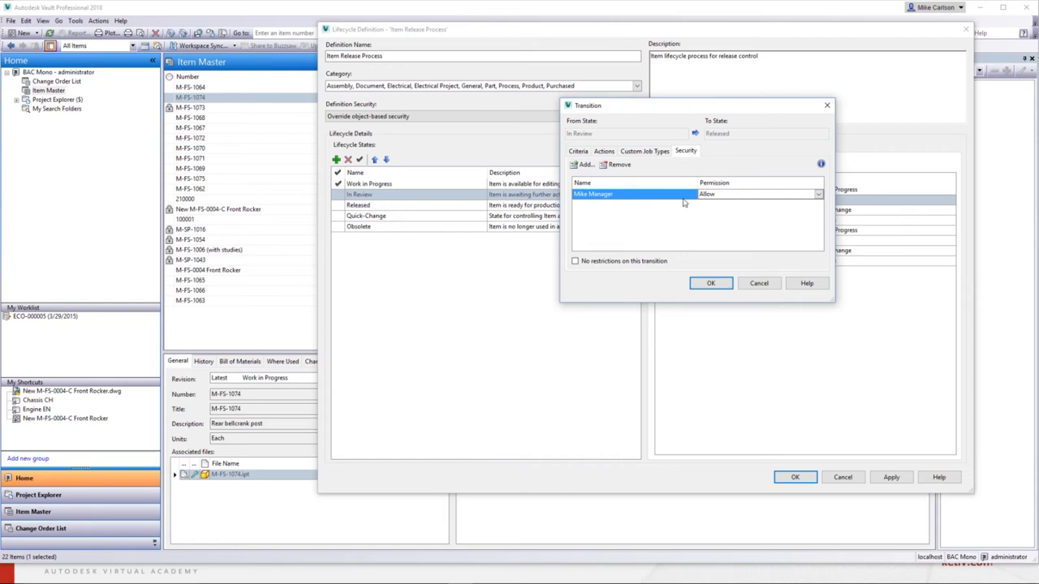
Add the Engineering group to the In Review to Released transition's security with the Allow permission and accept the transition settings.
left_click(583, 164)
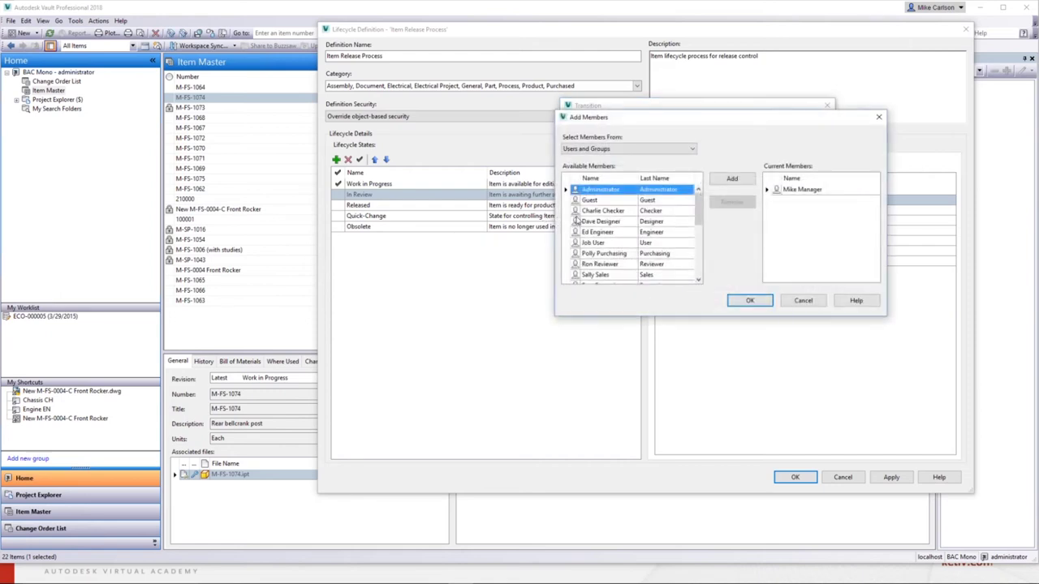
left_click(629, 148)
left_click(617, 176)
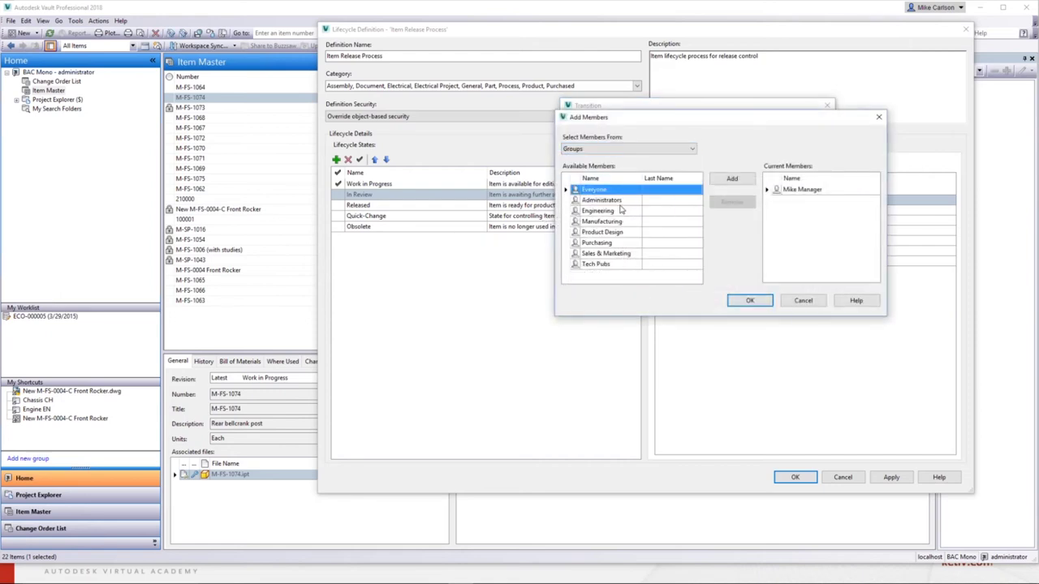
left_click(621, 212)
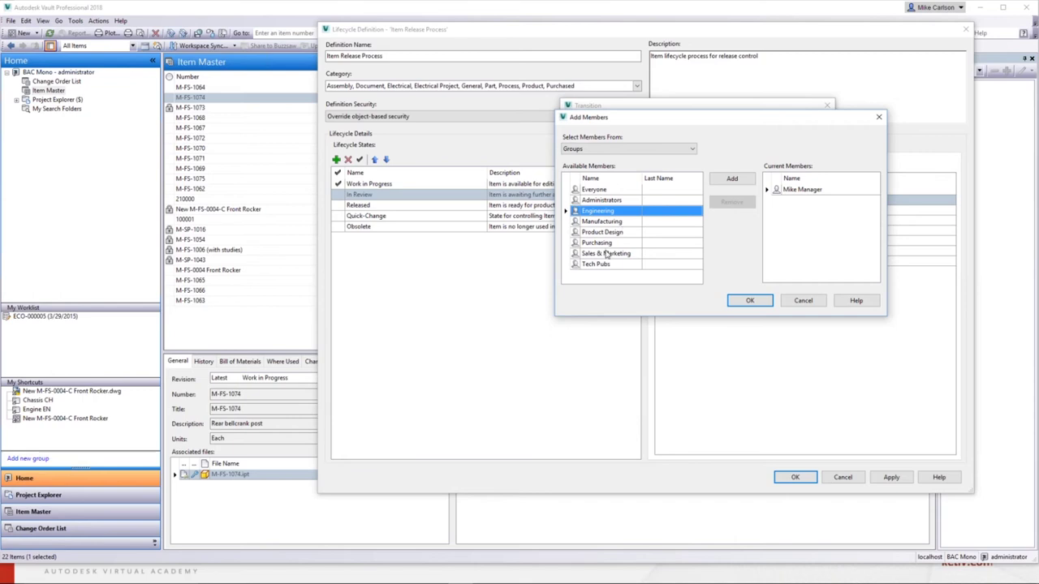
left_click(730, 179)
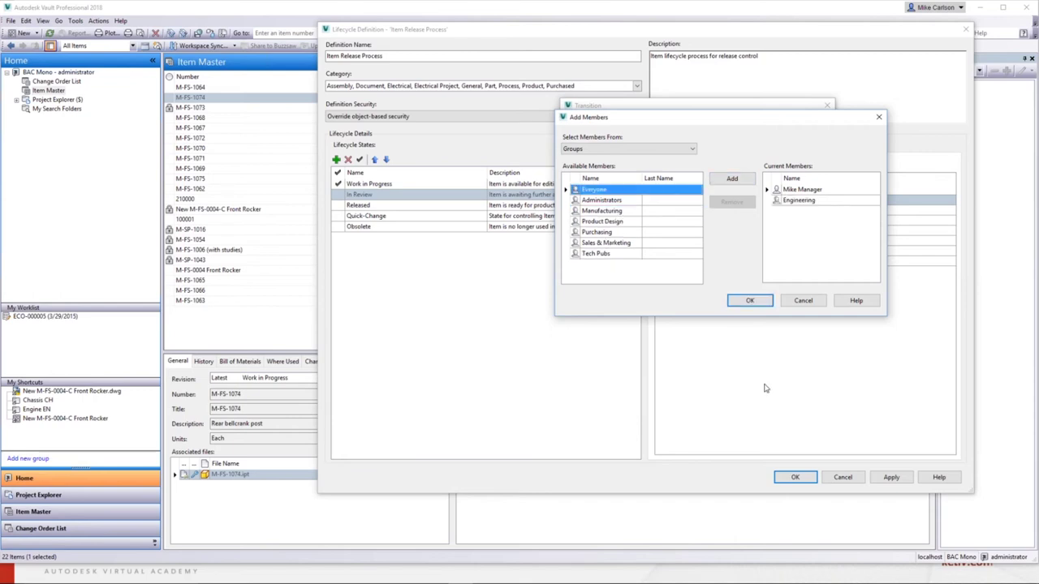
left_click(748, 300)
left_click(720, 206)
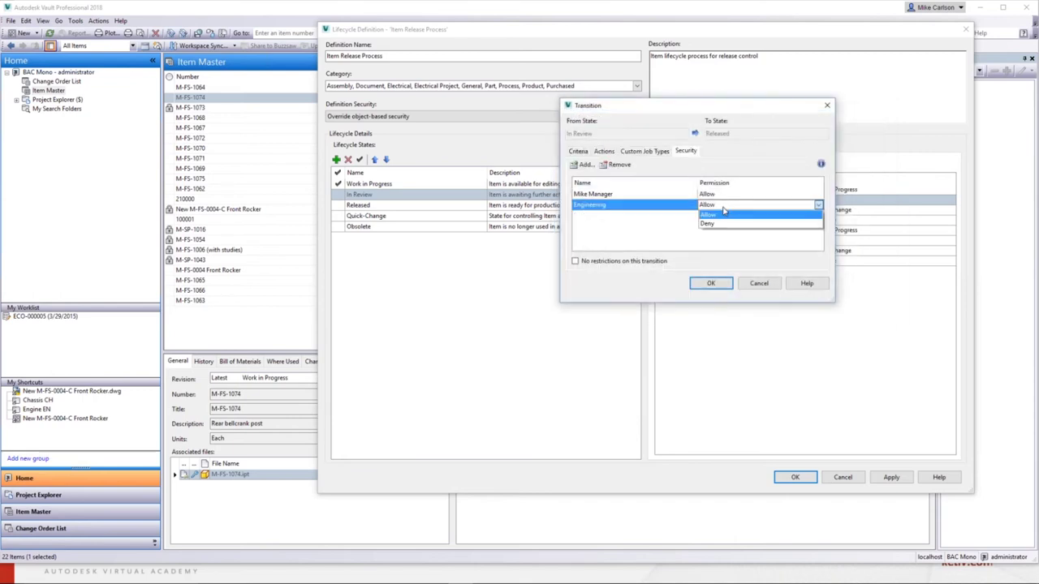
left_click(669, 229)
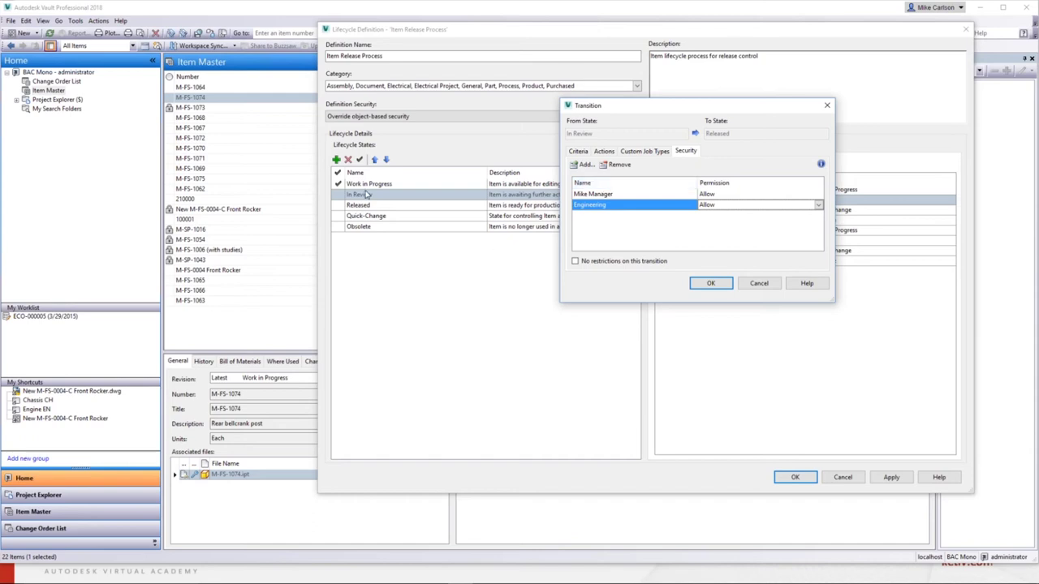
left_click(709, 283)
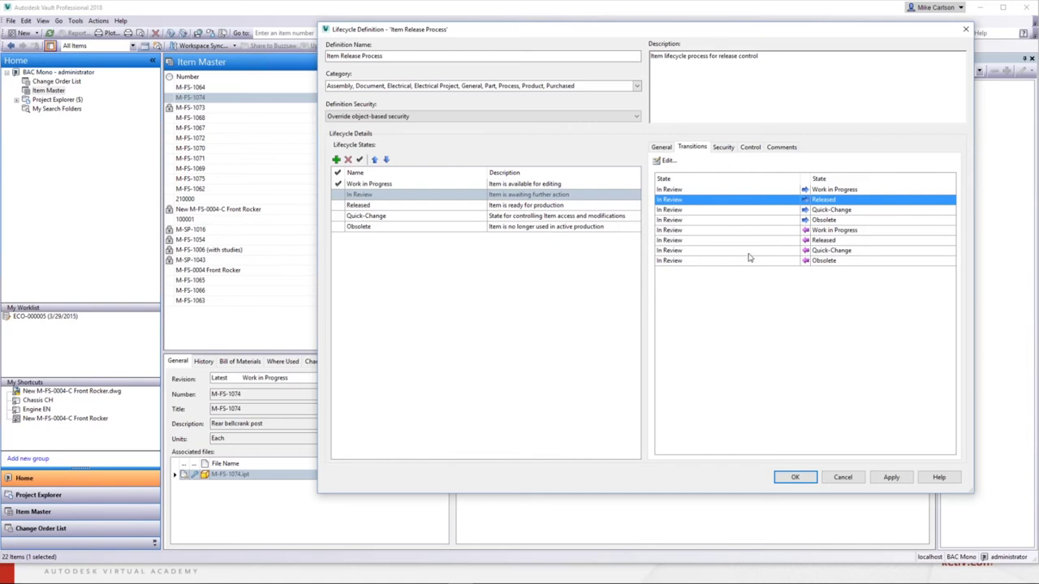
Examine the security of the In Review to Quick-Change transition and close it without changes.
left_click(775, 210)
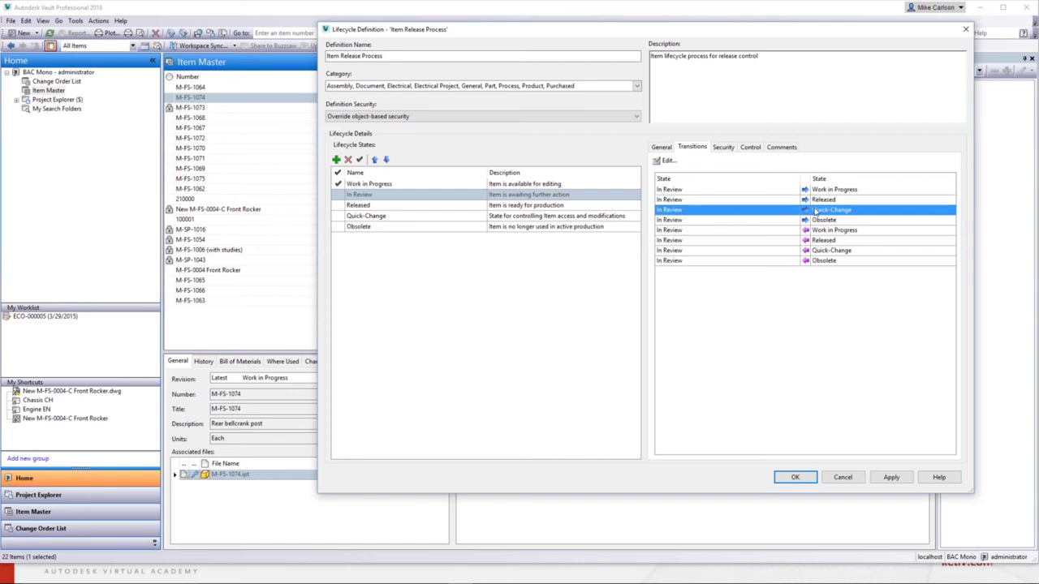
left_click(667, 161)
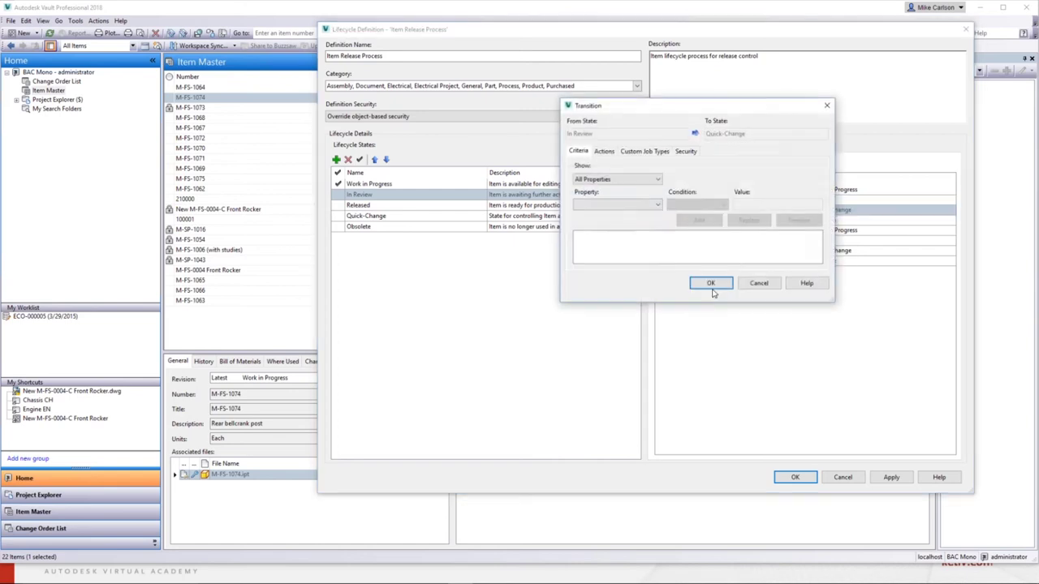
left_click(676, 152)
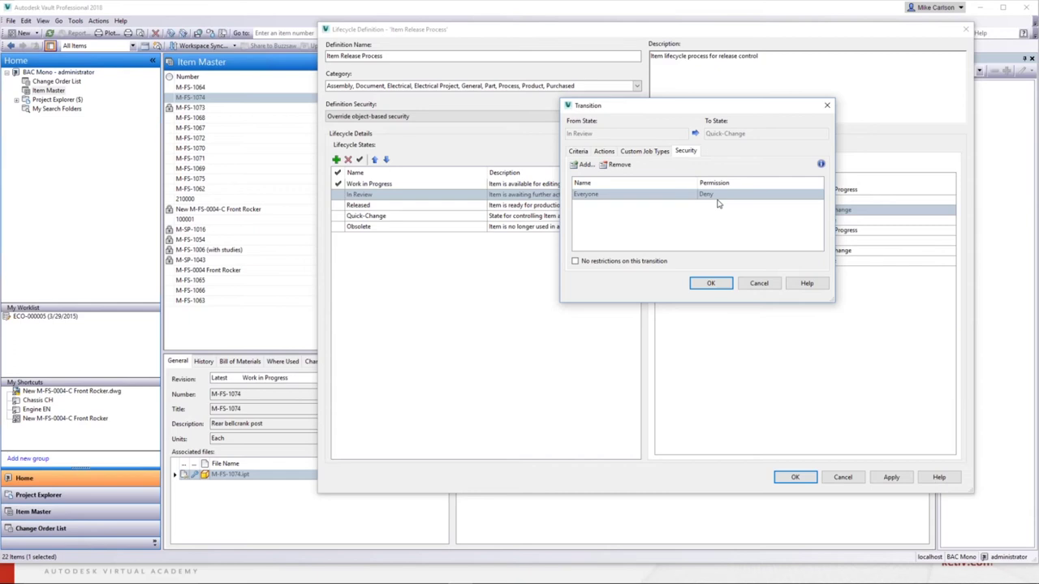
left_click(759, 284)
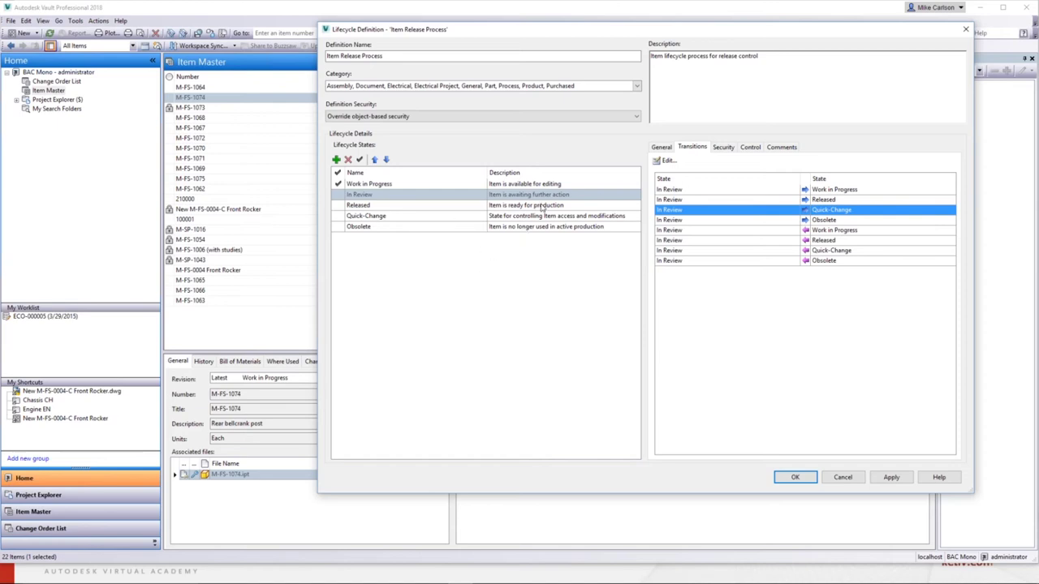
Select the Work in Progress state, apply the Item Release Process changes and close the lifecycle definition.
left_click(396, 187)
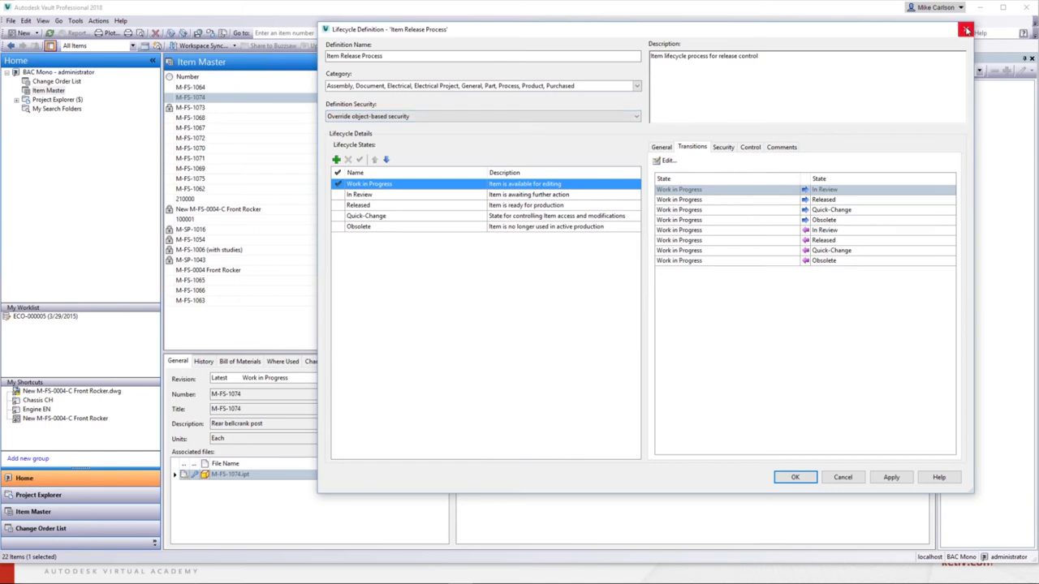
left_click(892, 477)
key("Return")
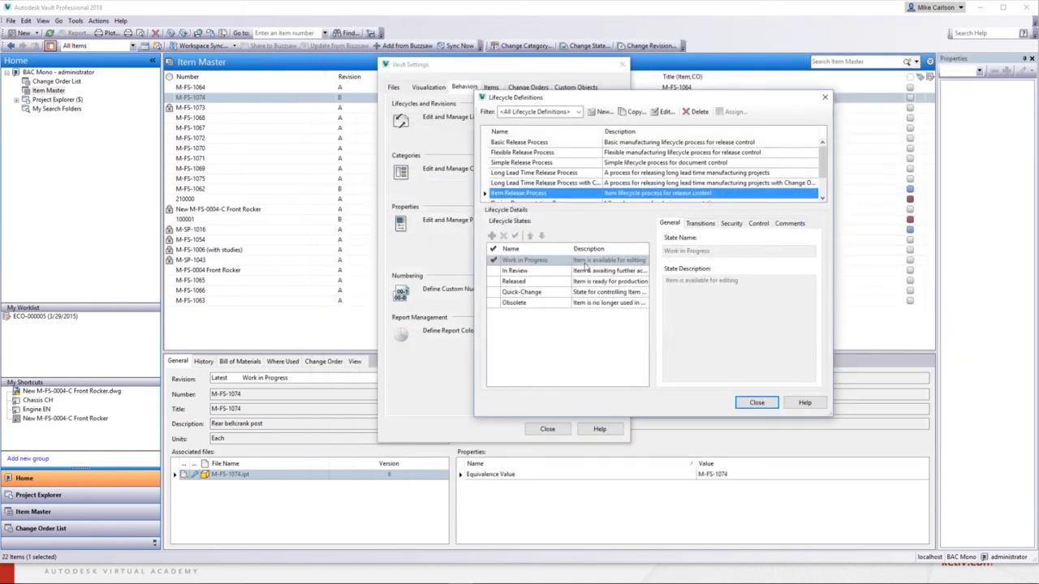
Examine the Long Lead Time Release Process and its Work in Progress transitions, and close the lifecycle definitions and Vault settings.
left_click(549, 183)
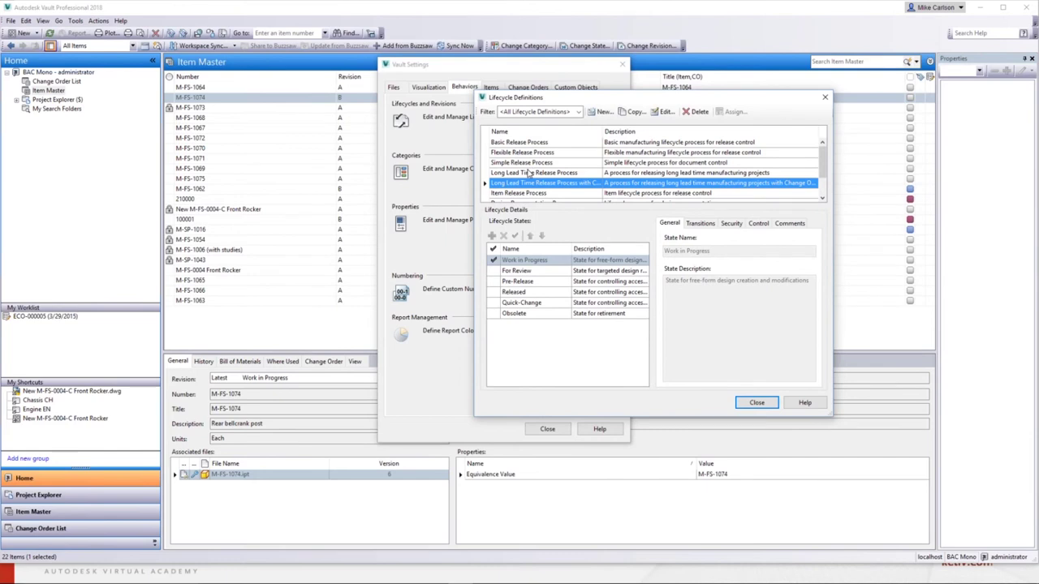
key("Up")
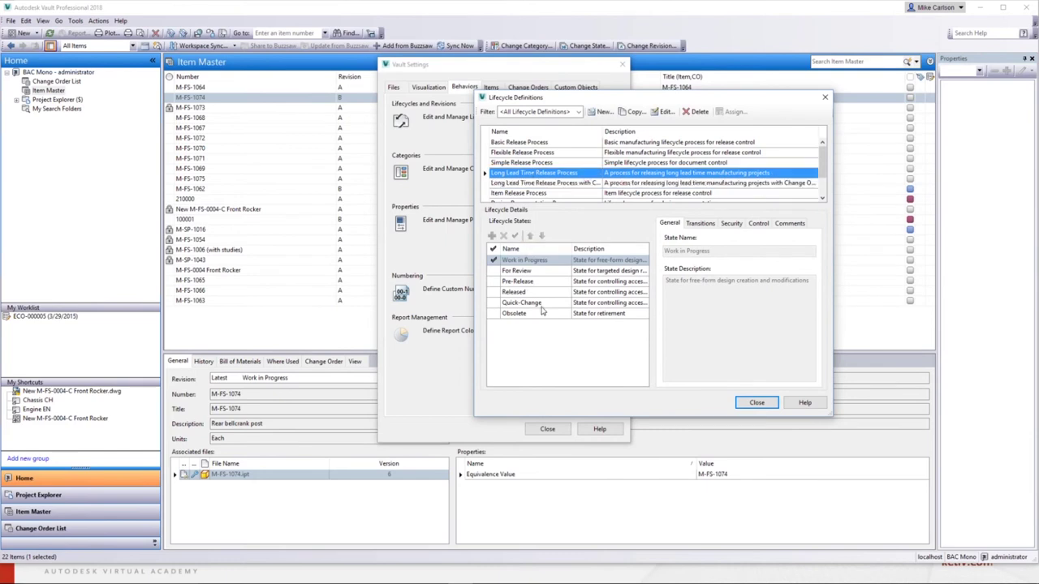
left_click(712, 226)
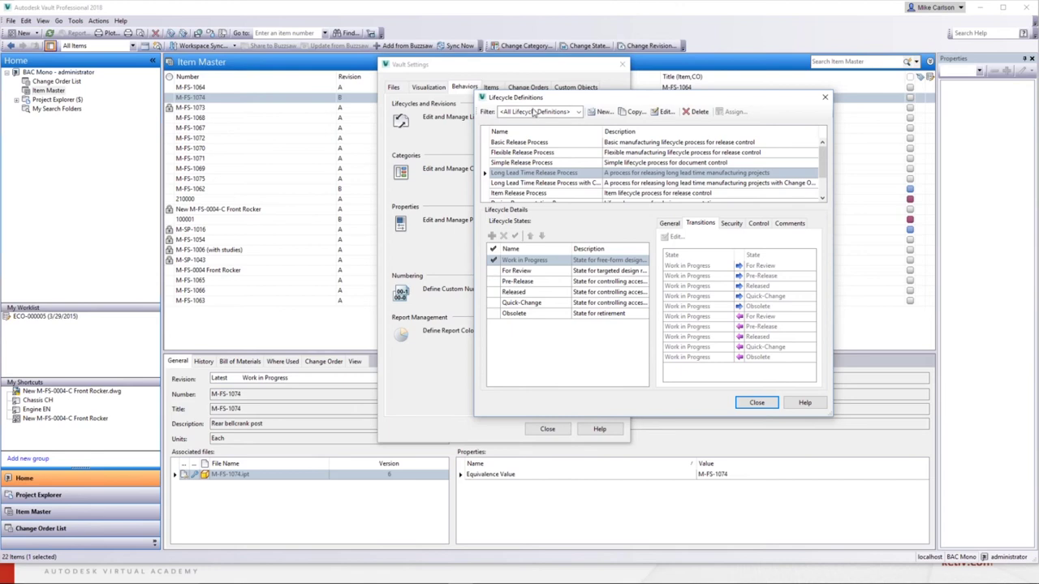
left_click(757, 403)
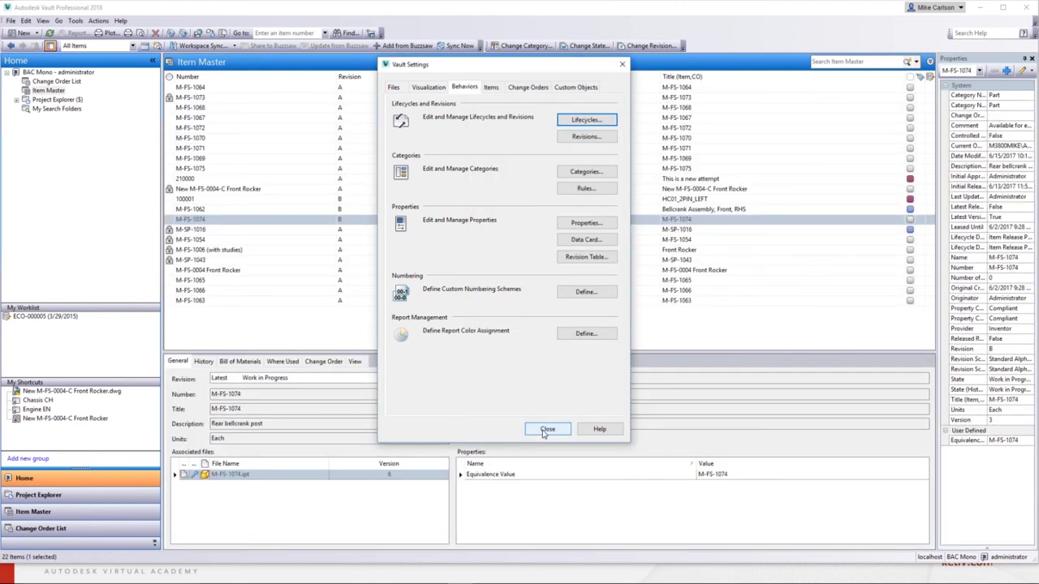
left_click(547, 429)
Open the security details of the Airbox AB folder under Data in the Project Explorer.
left_click(51, 99)
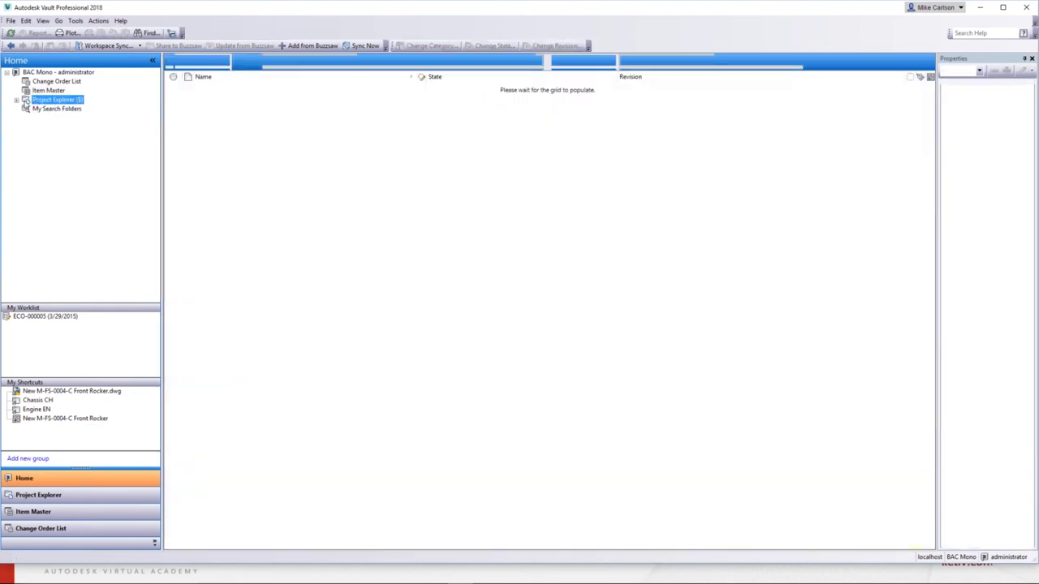
left_click(17, 100)
left_click(57, 119)
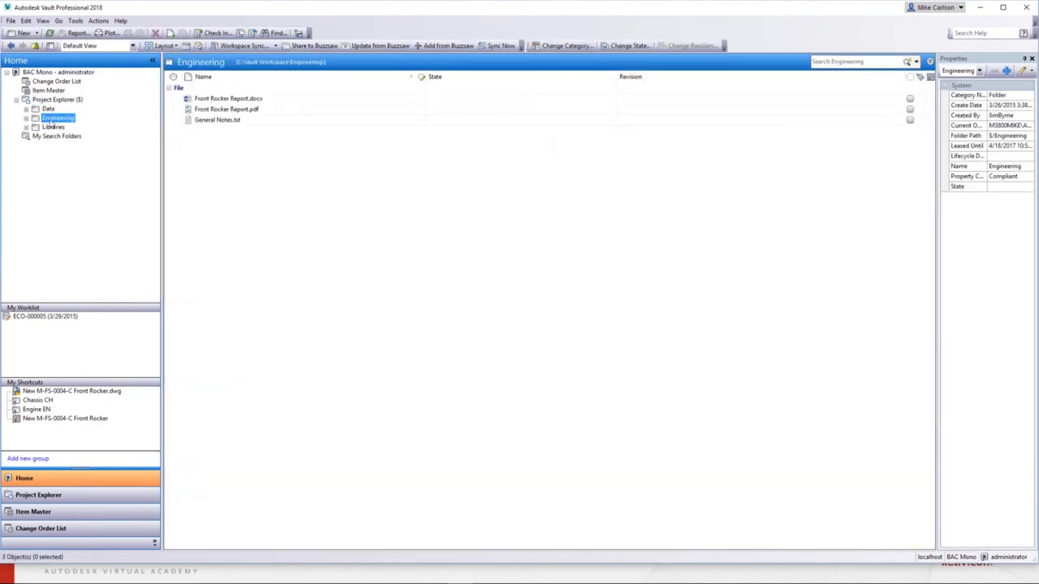
left_click(26, 109)
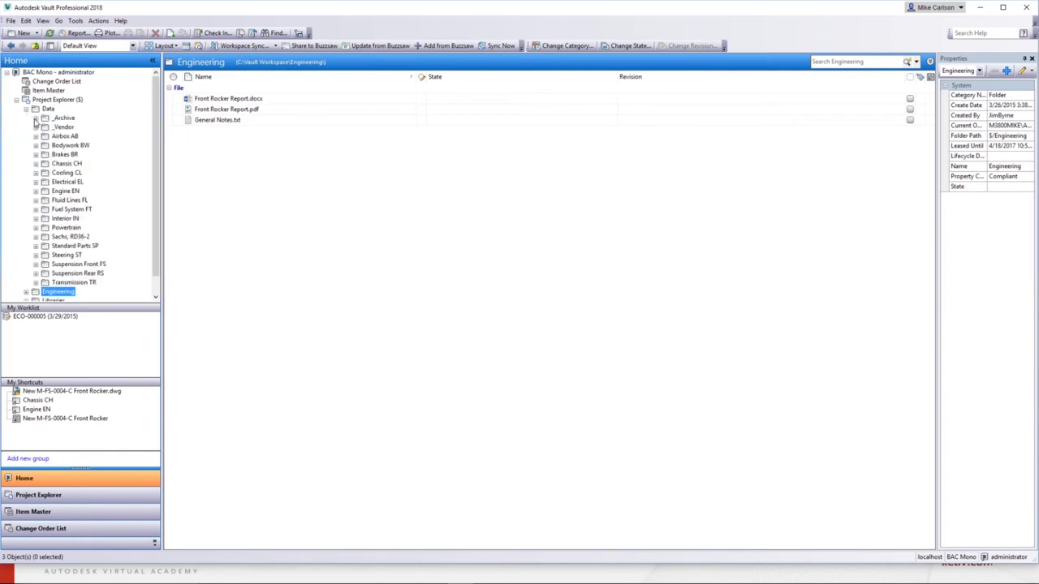
right_click(56, 137)
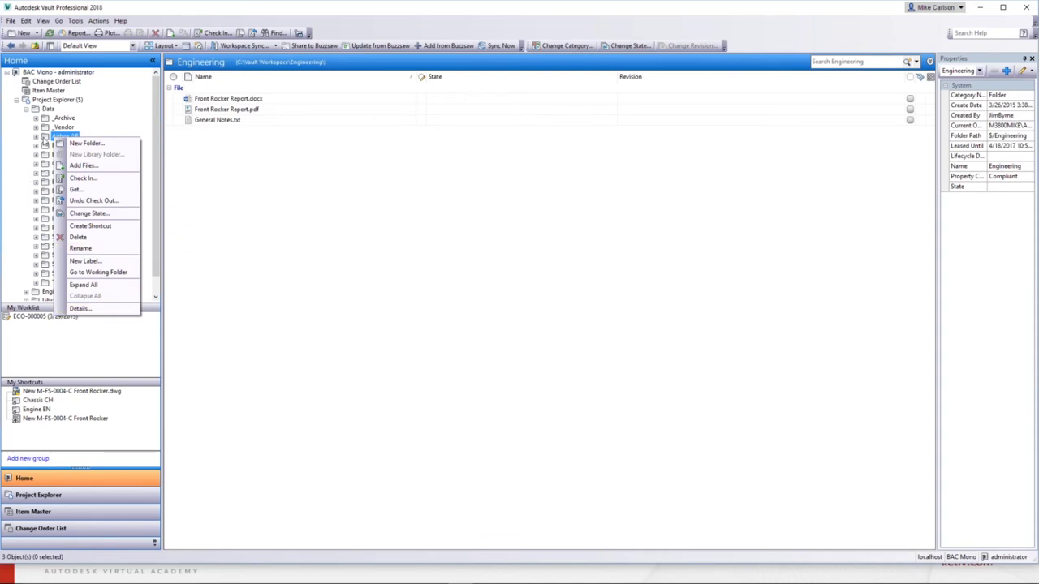
left_click(81, 309)
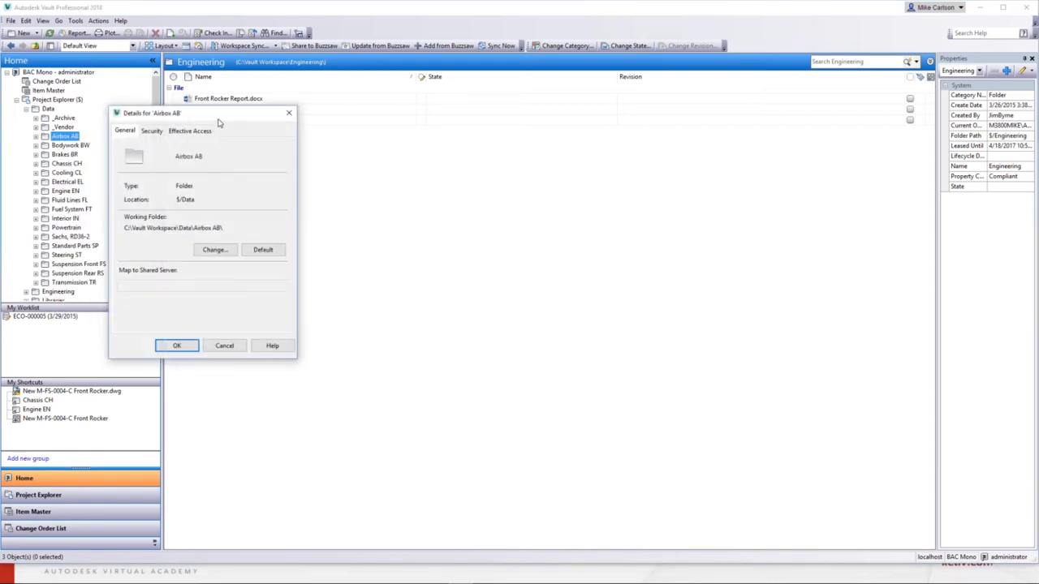
left_click_drag(218, 122, 538, 129)
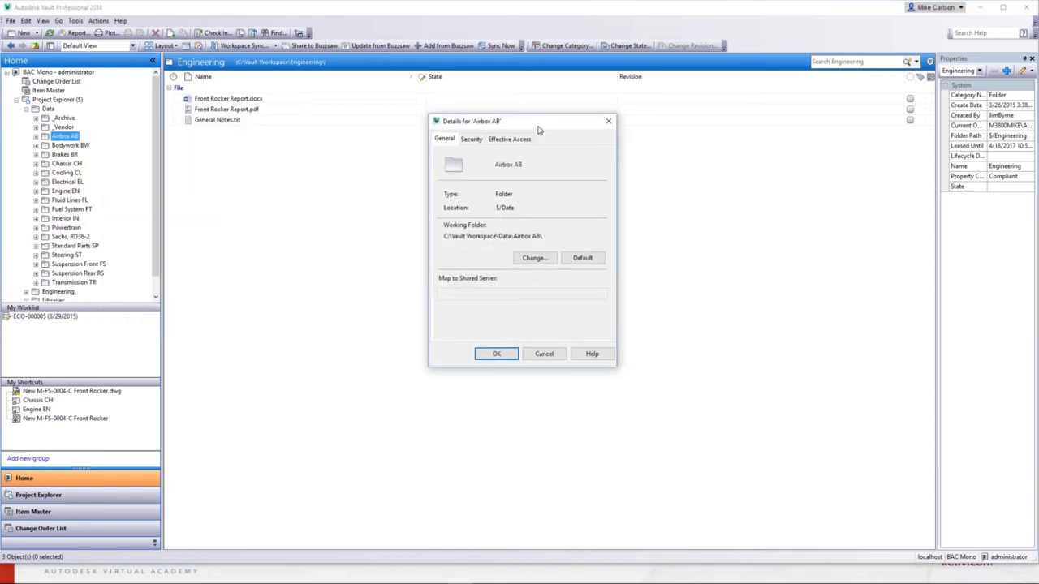
left_click(470, 139)
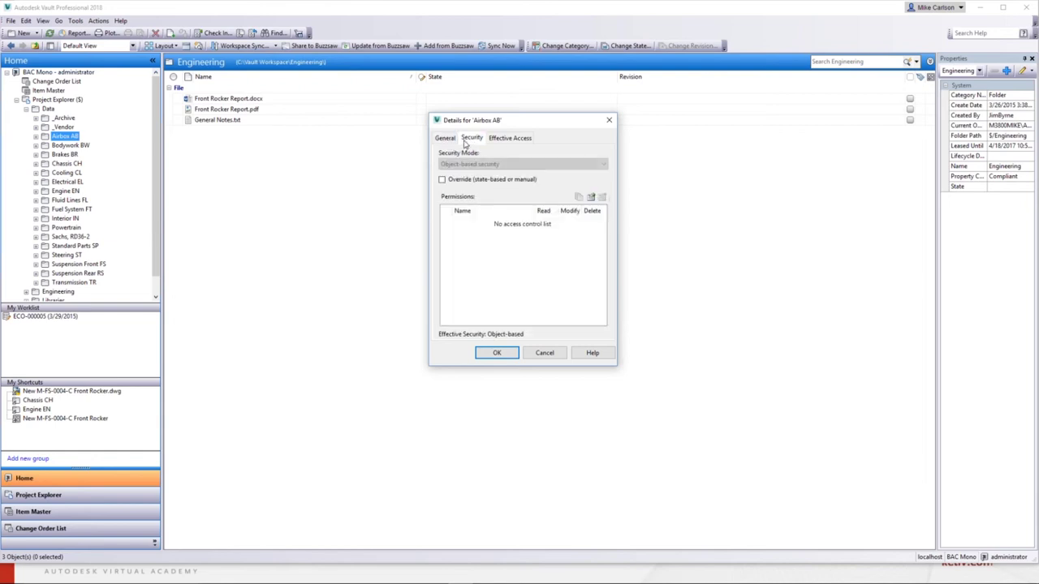
Override the Airbox AB folder's security and add the reviewer user to its permissions.
left_click(442, 181)
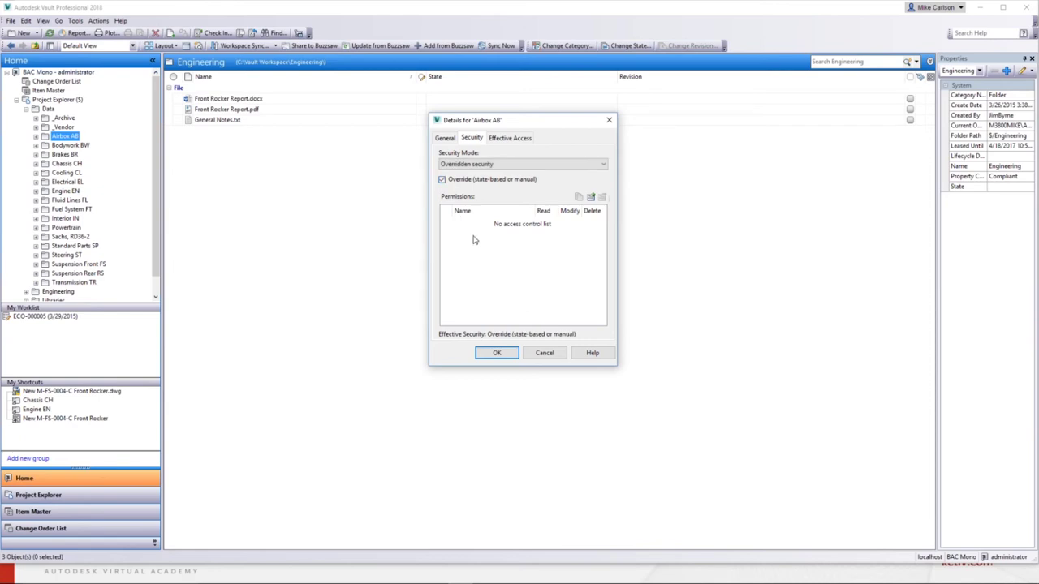
left_click(591, 197)
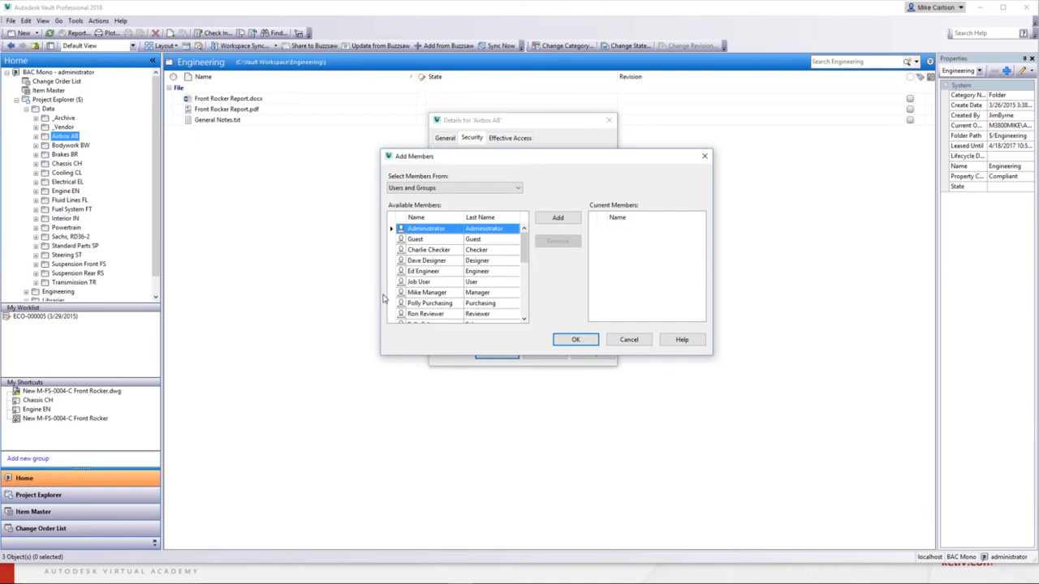
left_click(447, 314)
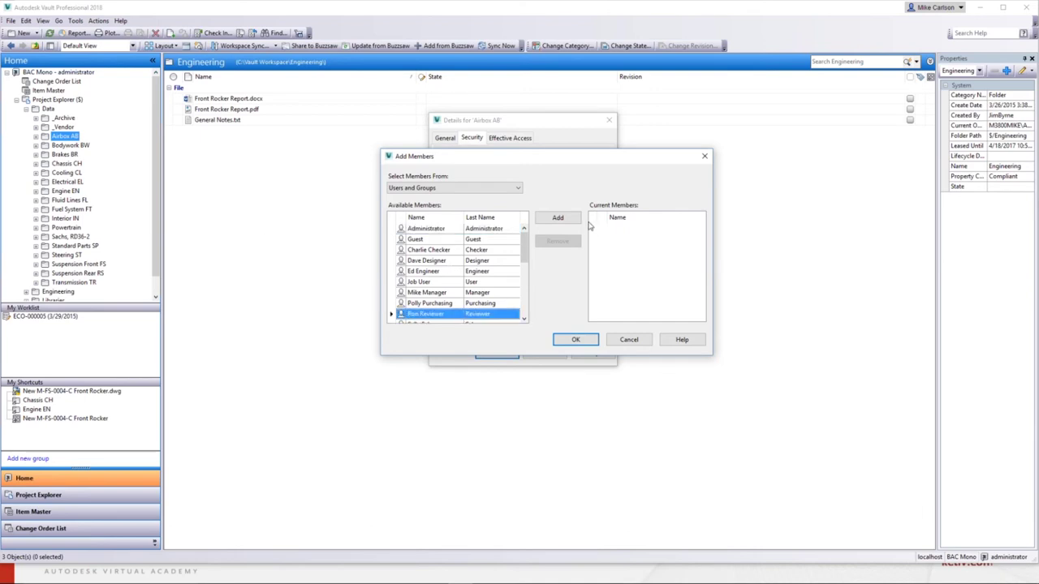
left_click(559, 220)
left_click(576, 339)
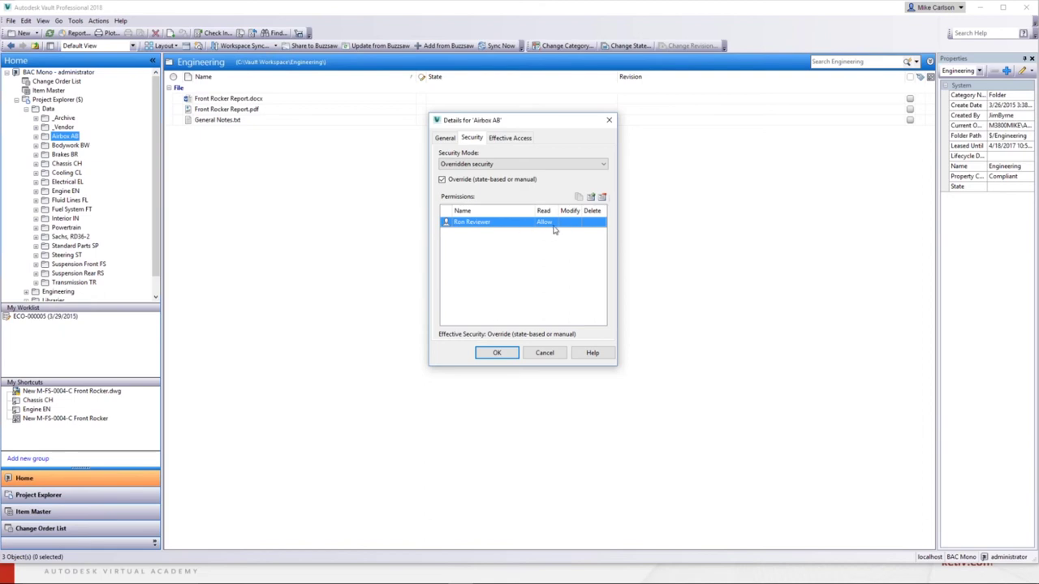
Look through the reviewer user's permission choices and turn the Airbox AB folder's security override off again.
left_click(560, 225)
left_click(517, 258)
left_click(569, 224)
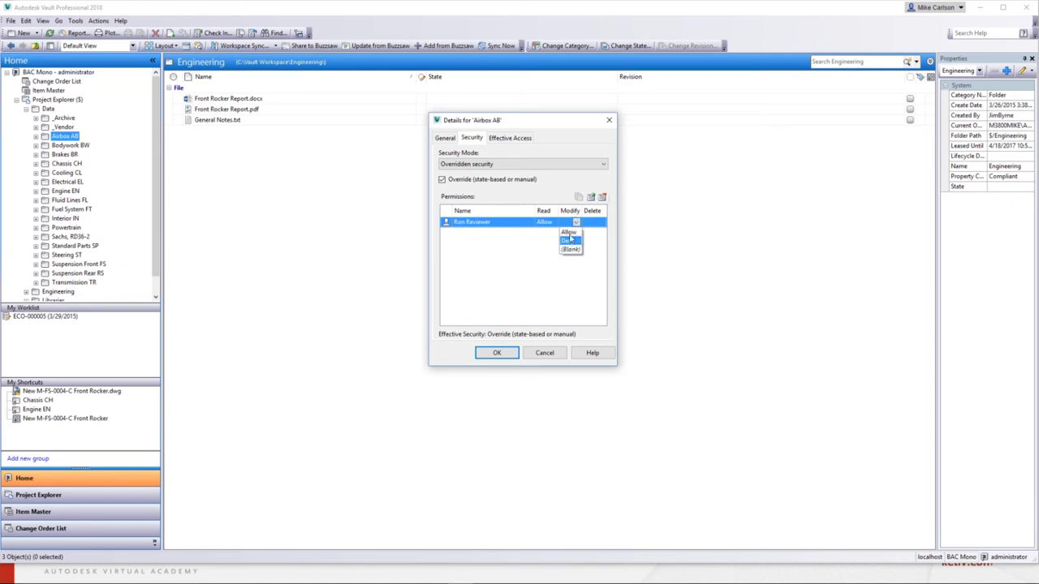
left_click(475, 288)
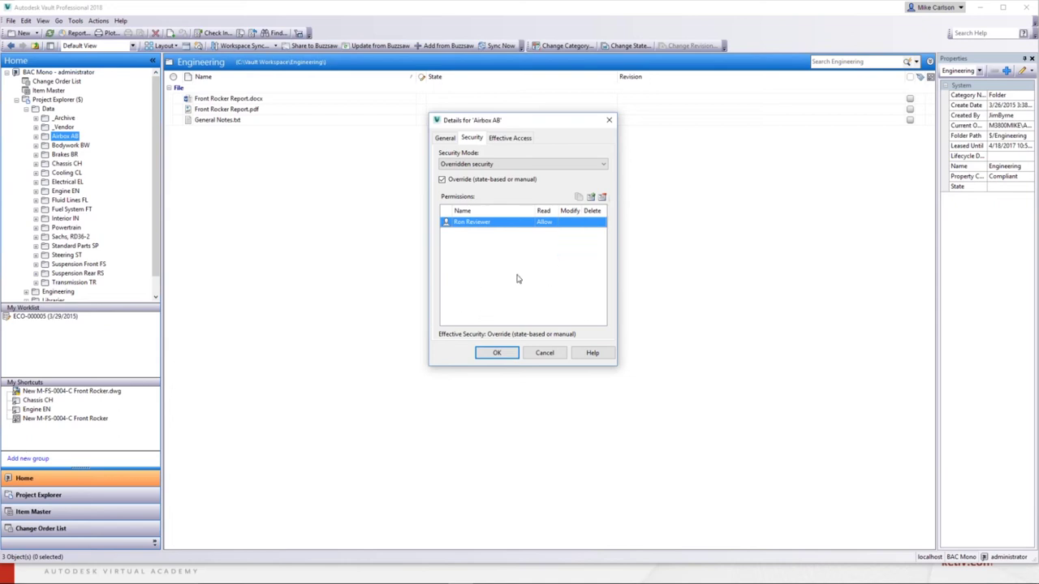
left_click(443, 180)
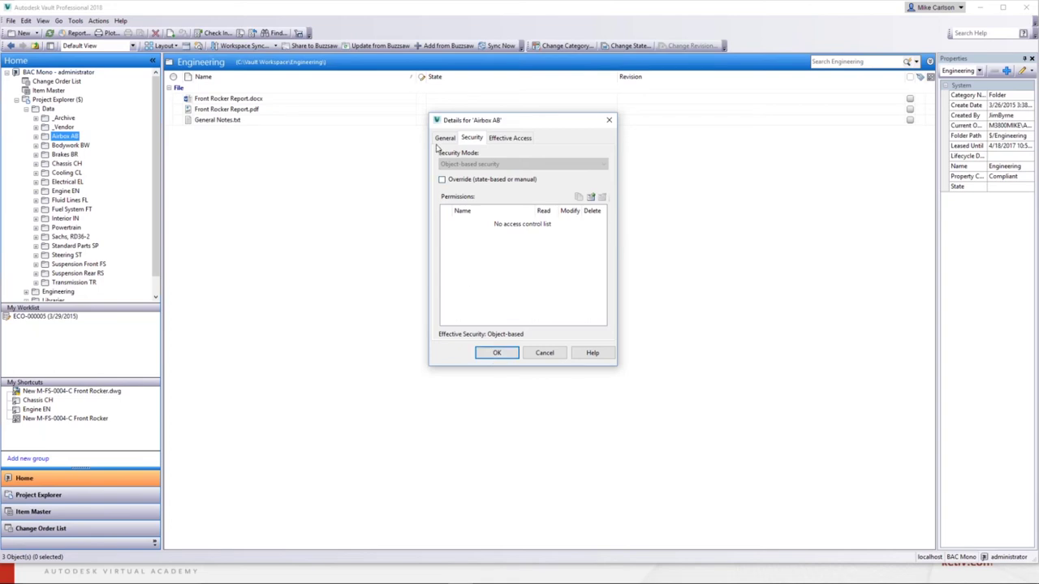
Check the checker user's effective access to the Airbox AB folder.
left_click(495, 140)
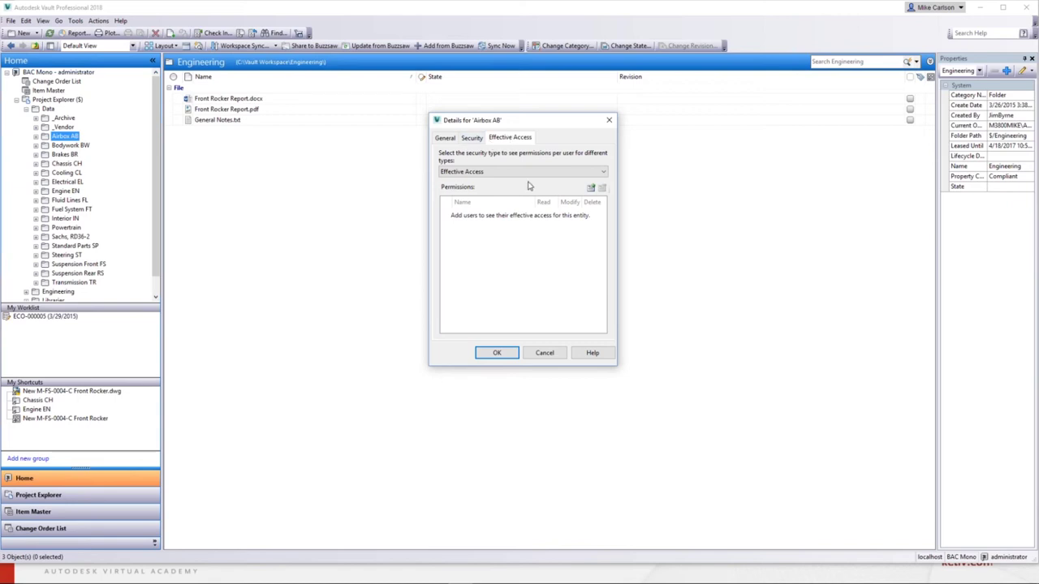
left_click(591, 188)
left_click(423, 253)
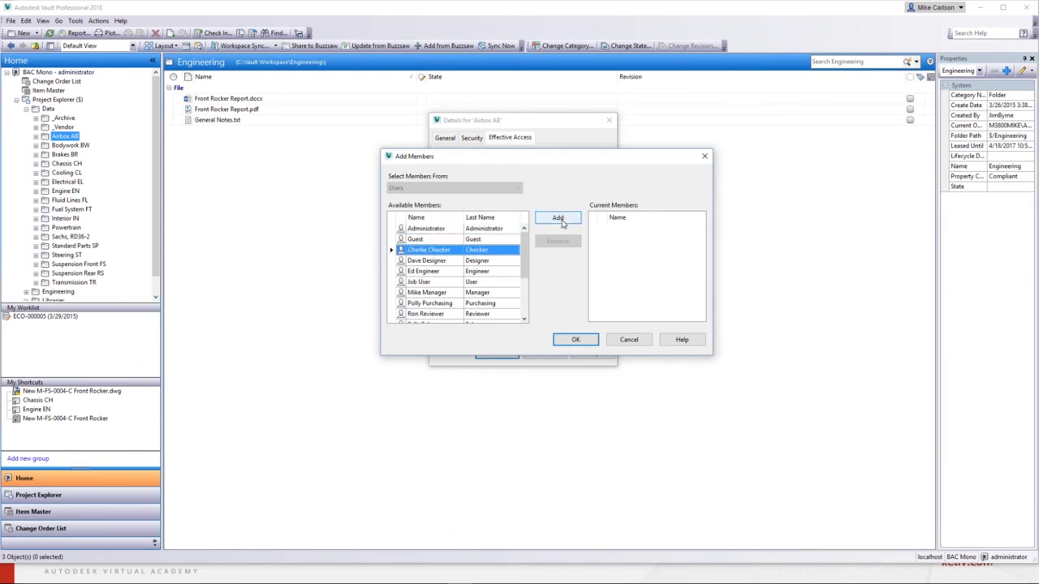
left_click(558, 217)
left_click(573, 339)
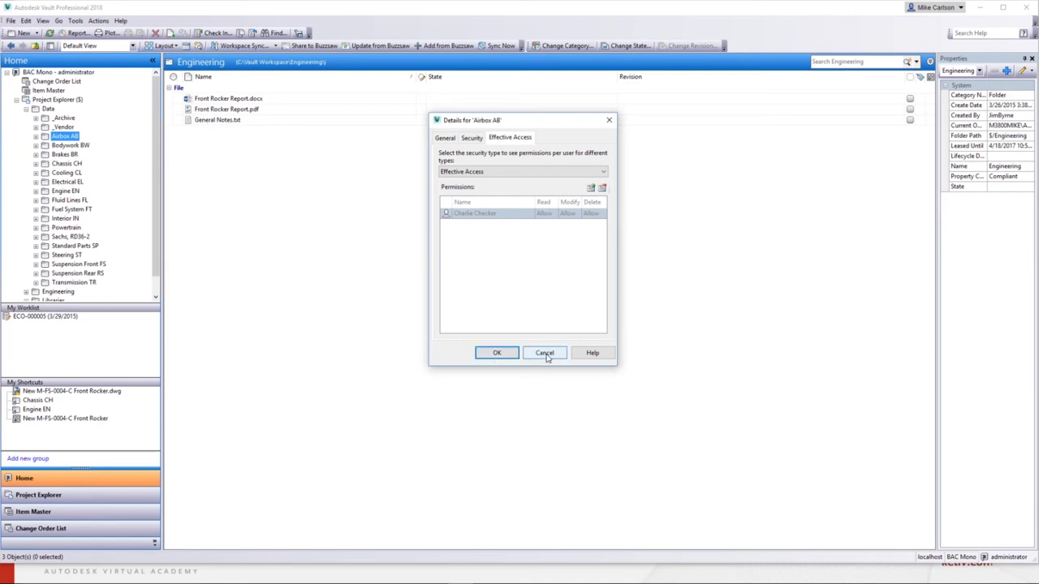
Review the Airbox AB folder's security settings and close its details without saving.
left_click(473, 138)
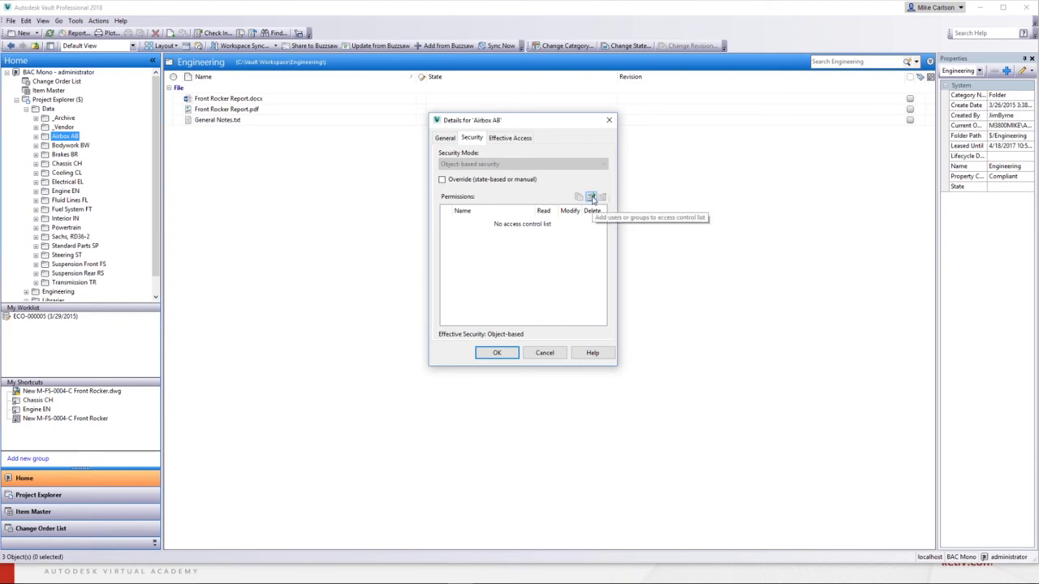
left_click(543, 353)
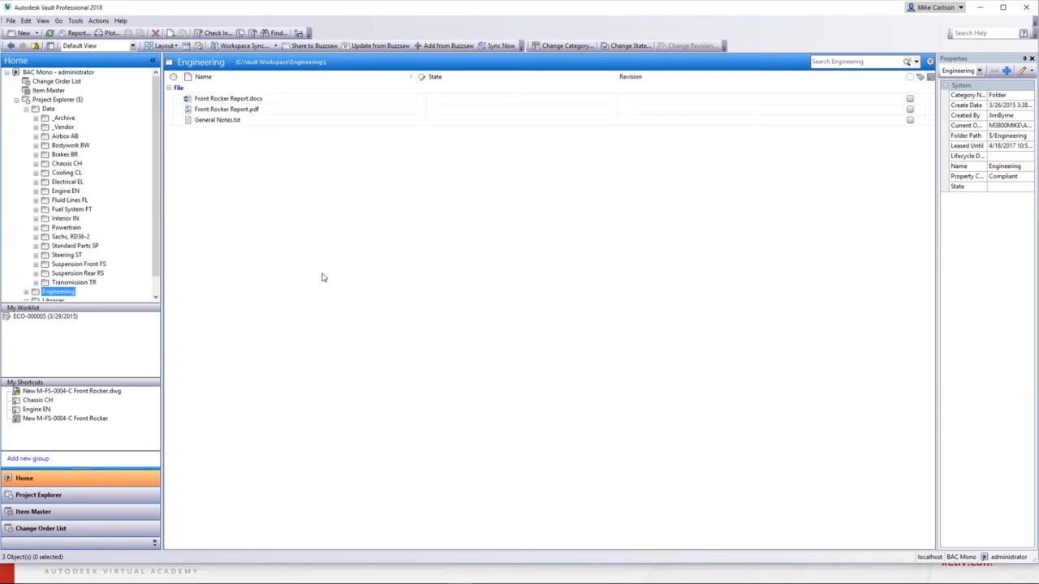
Open the security details of Front Rocker Report.docx in the Engineering folder and override its security.
right_click(218, 101)
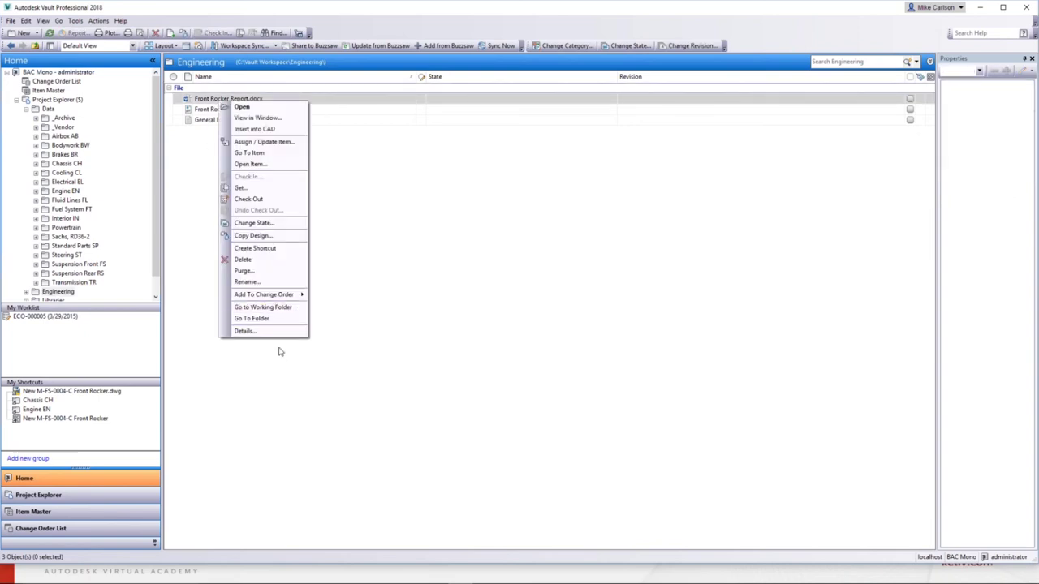
left_click(245, 331)
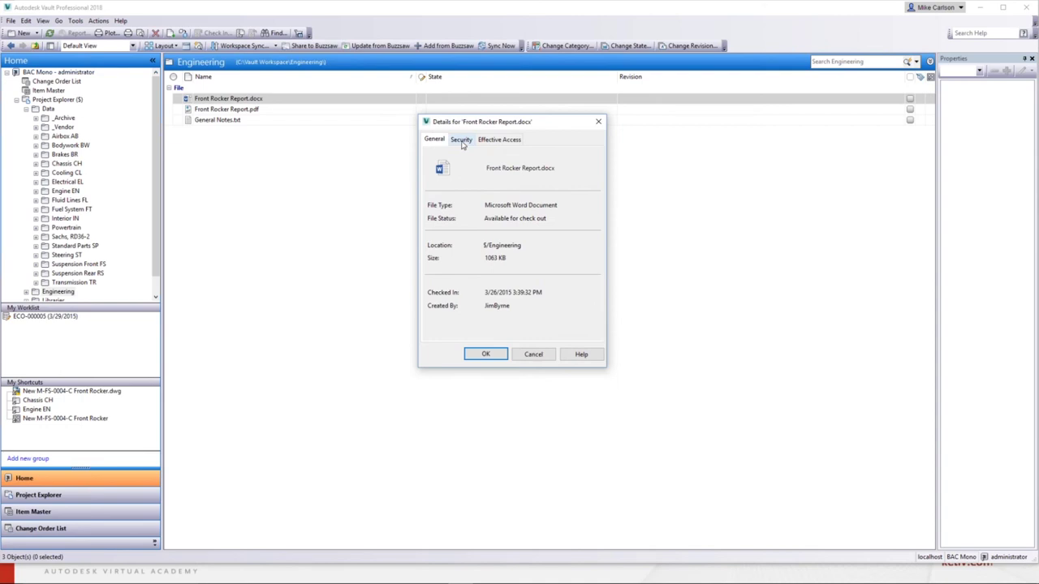
left_click(461, 141)
left_click(432, 181)
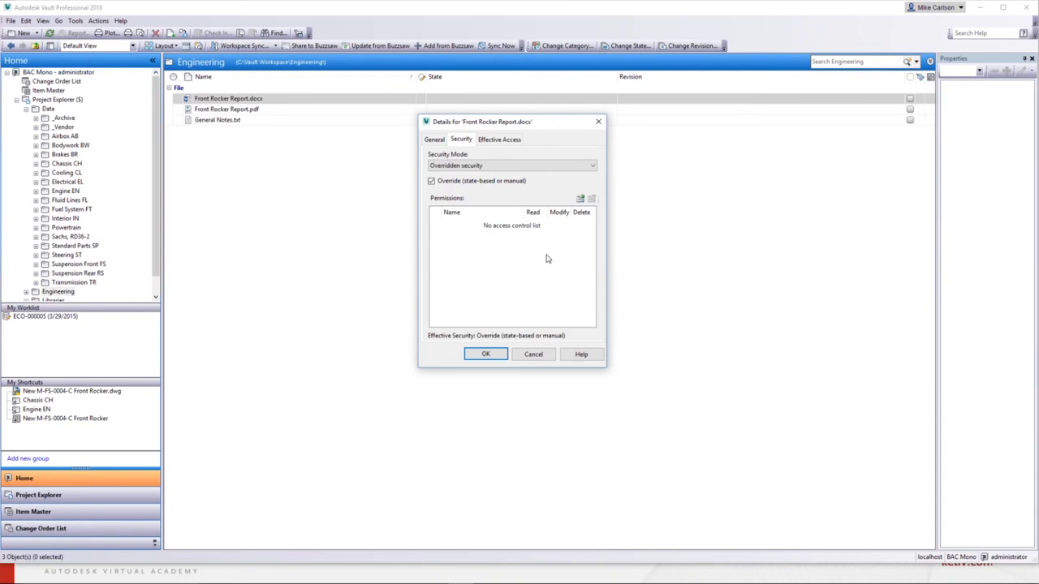
Add the Engineering group to the access control list of Front Rocker Report.docx.
left_click(580, 199)
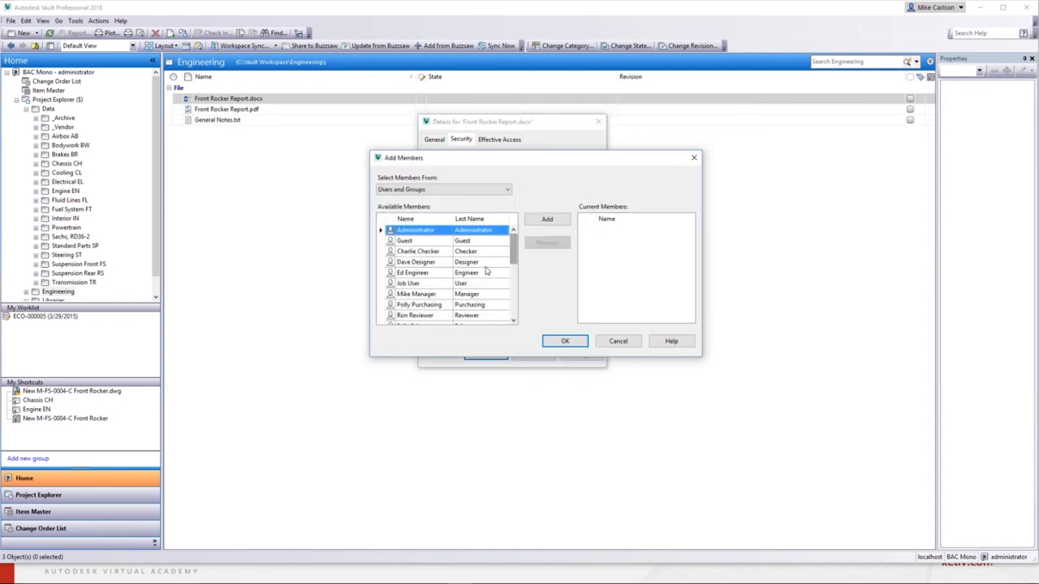
left_click_drag(515, 255, 513, 284)
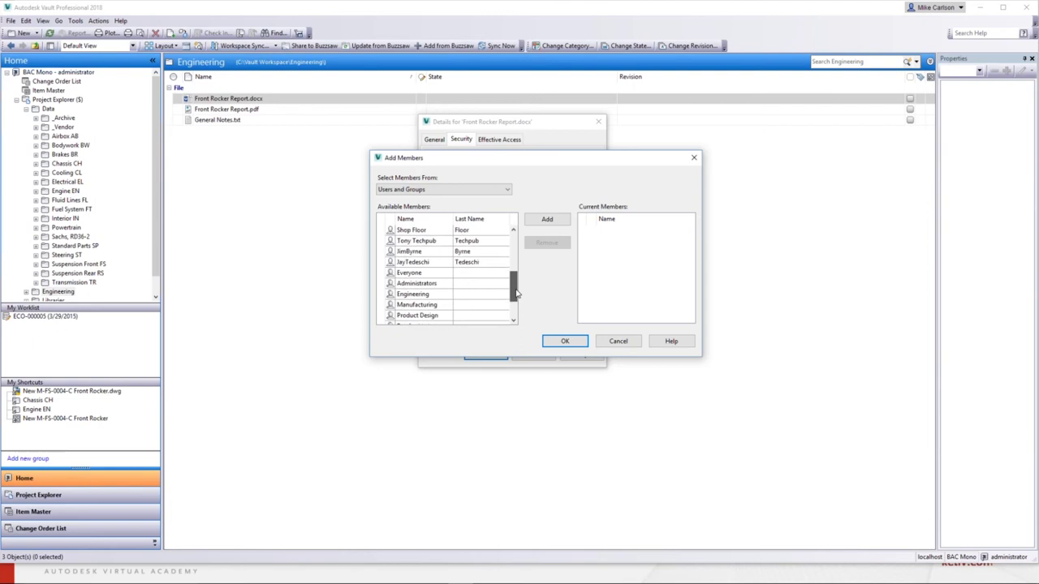
left_click(423, 295)
left_click(546, 220)
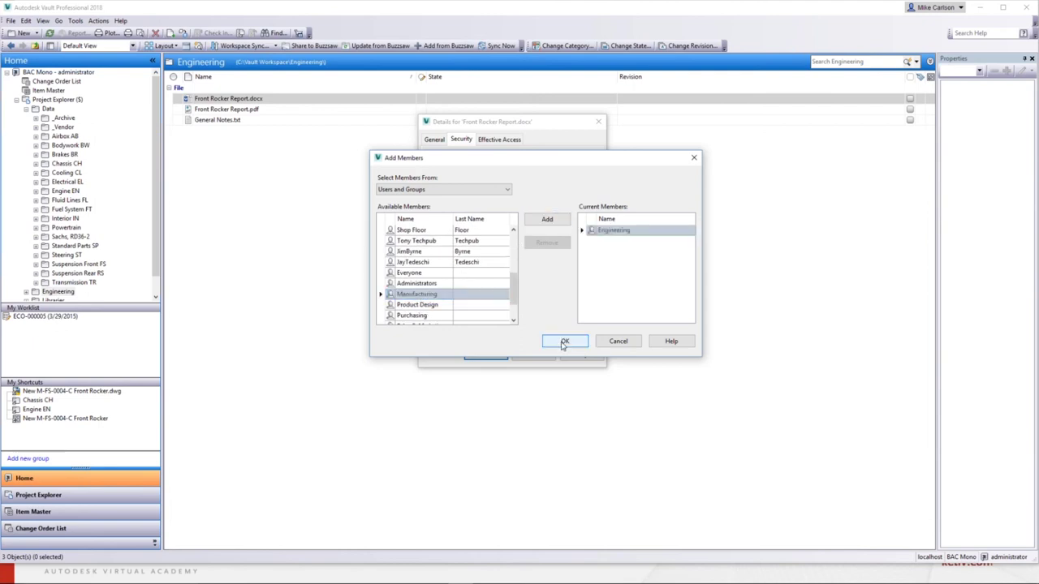
left_click(564, 342)
Set the Engineering group's Read permission to Deny for Front Rocker Report.docx and close the file's details without saving.
left_click(534, 224)
left_click(542, 224)
left_click(535, 243)
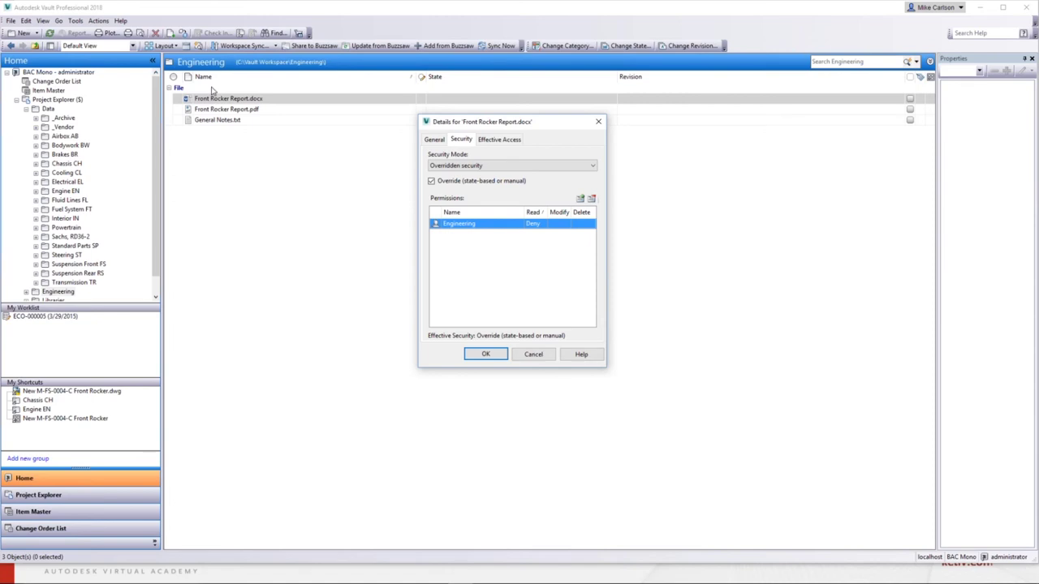
left_click(516, 356)
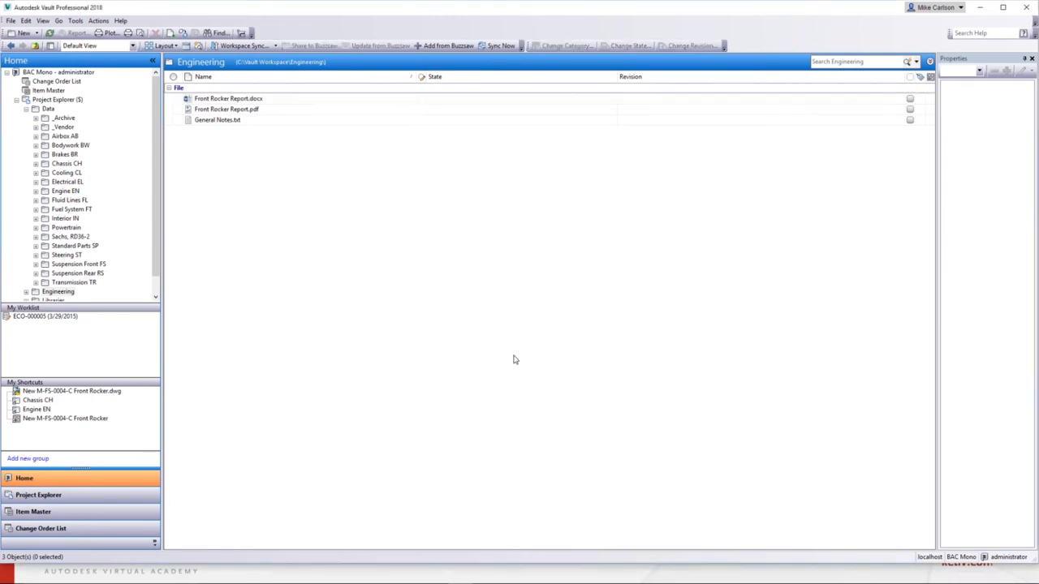